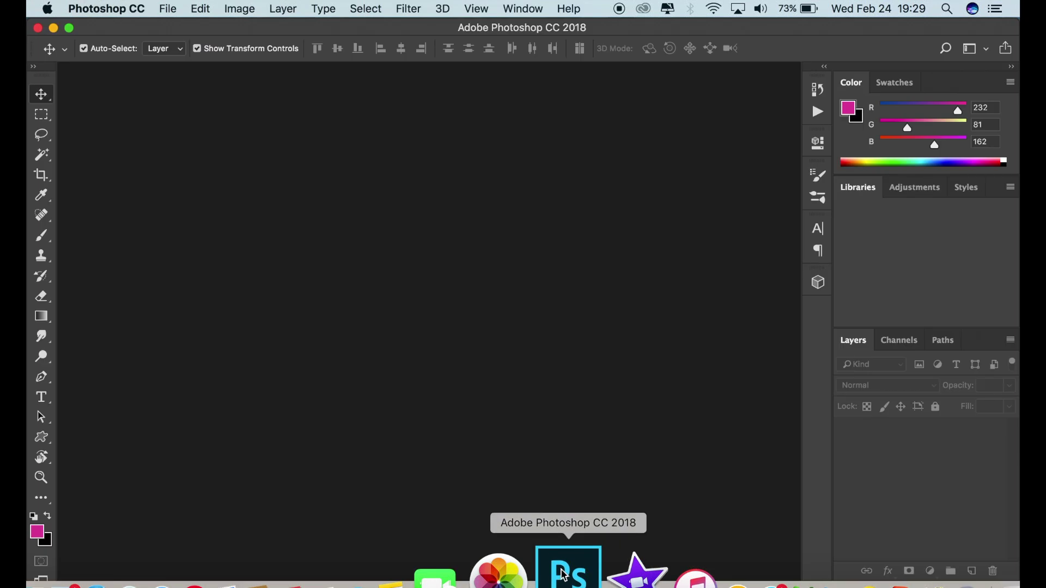
# Open the File menu on the empty Photoshop workspace
pyautogui.click(169, 9)
# Open langit.jpg and IMG_0094.jpg together, then bring the langit.jpg document to the front
pyautogui.click(183, 42)
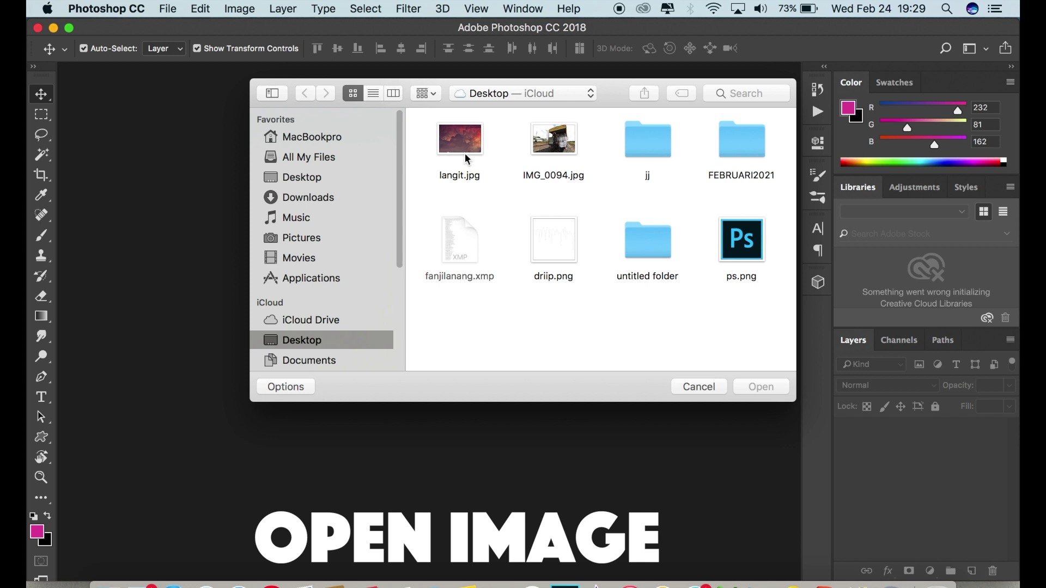
pyautogui.click(469, 158)
pyautogui.keyDown('super'); pyautogui.click(537, 140); pyautogui.keyUp('super')
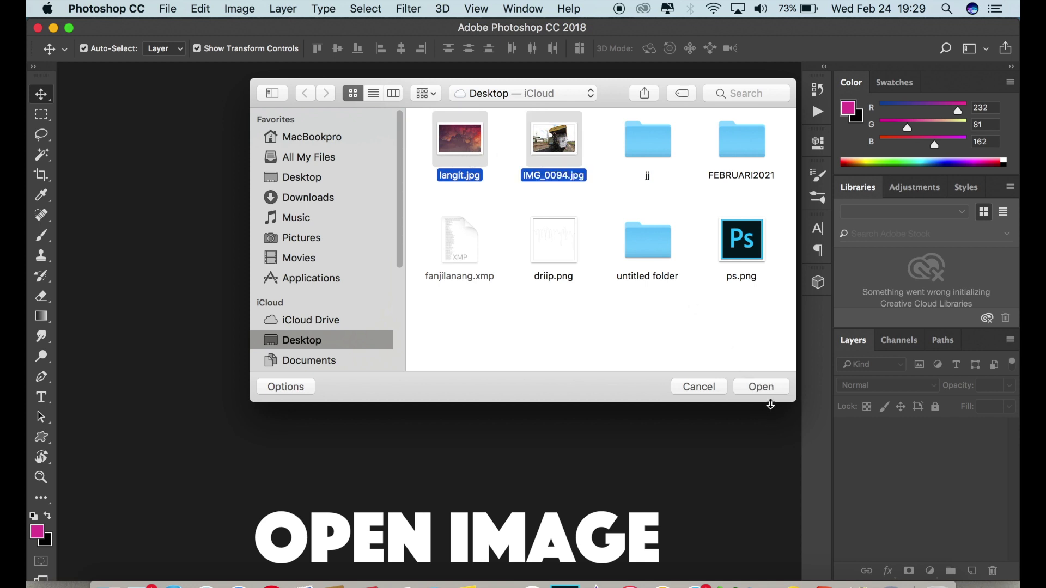
pyautogui.click(773, 385)
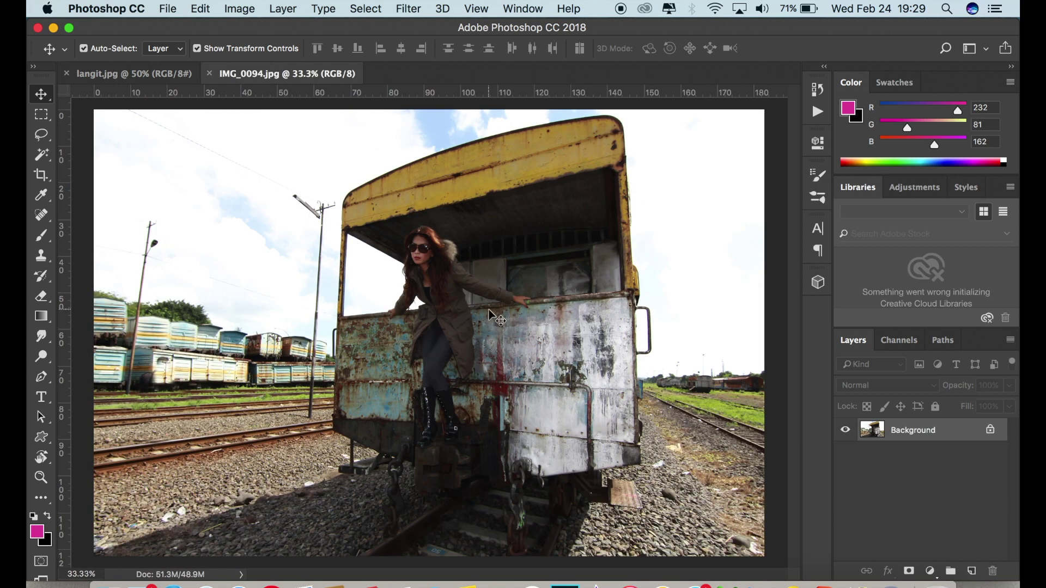
pyautogui.click(163, 83)
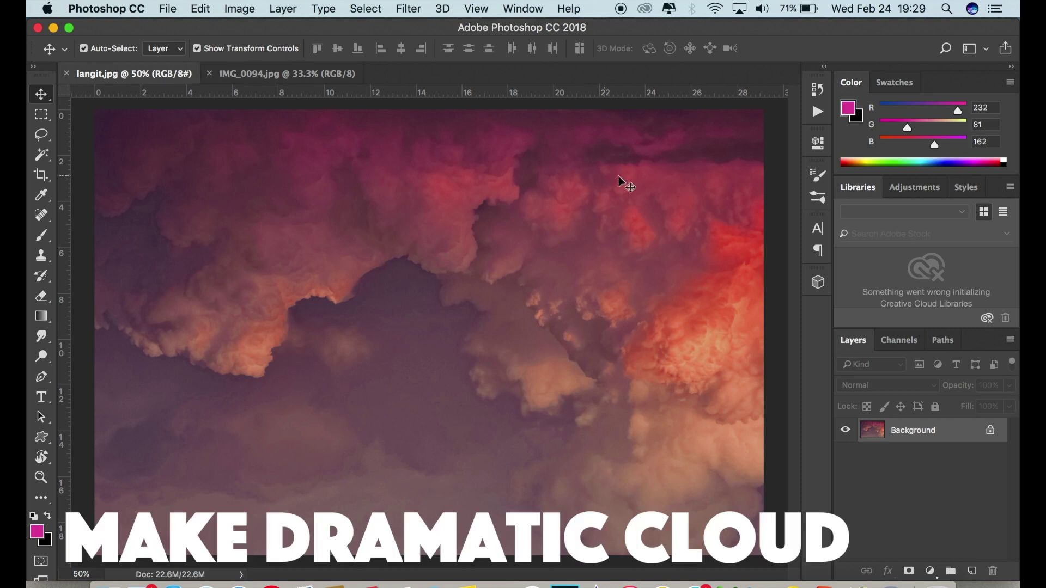
# Apply a Zoom radial blur of amount 21, centre shifted right, to the clouds
pyautogui.click(409, 8)
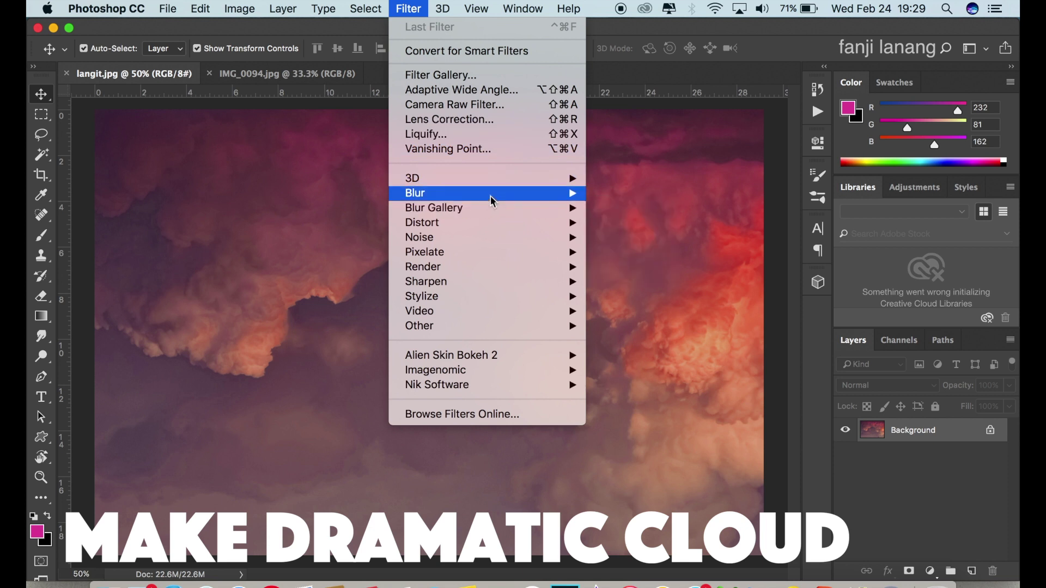
pyautogui.moveTo(482, 192)
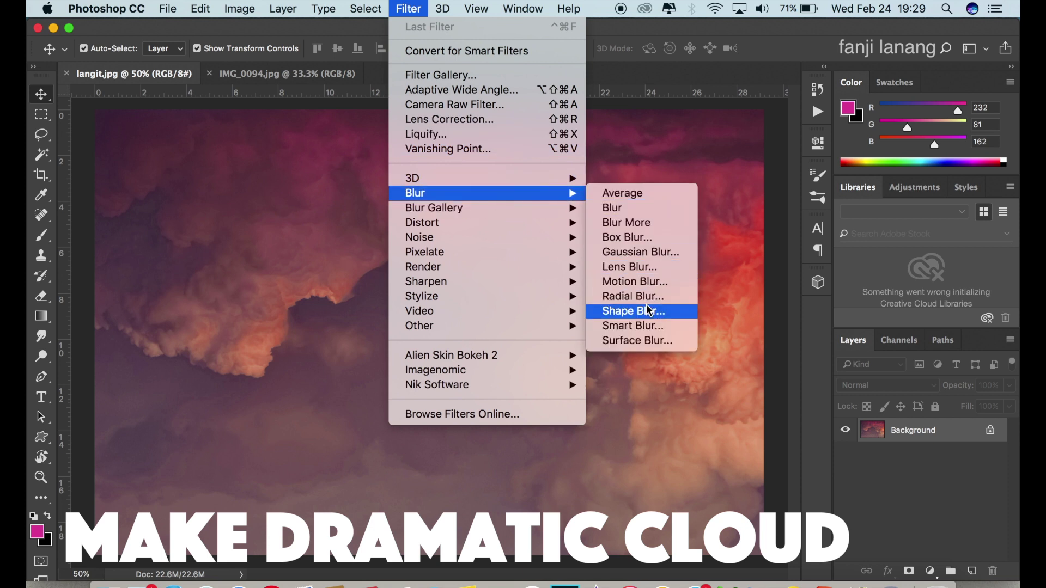
pyautogui.click(647, 298)
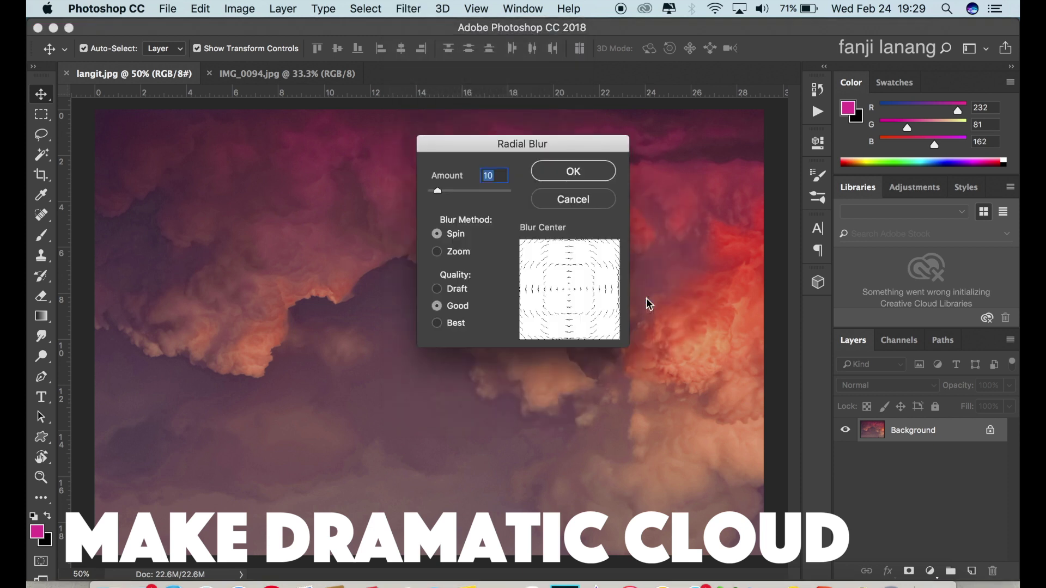
pyautogui.click(452, 254)
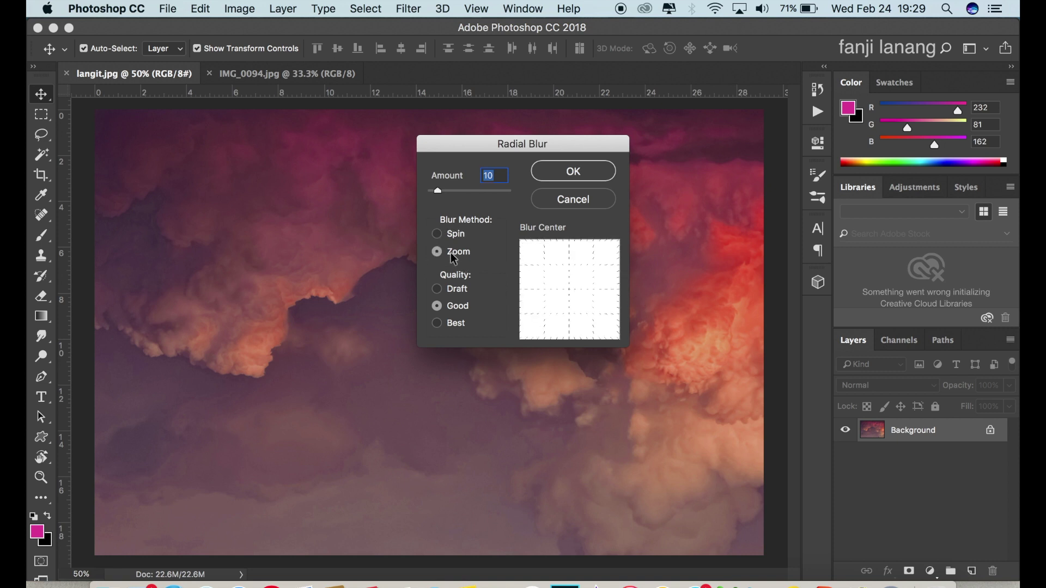
pyautogui.moveTo(566, 285)
pyautogui.mouseDown()
pyautogui.moveTo(592, 280)
pyautogui.moveTo(597, 295)
pyautogui.mouseUp()
pyautogui.moveTo(597, 299); pyautogui.dragTo(588, 287)
pyautogui.moveTo(442, 190); pyautogui.dragTo(450, 200)
pyautogui.click(545, 171)
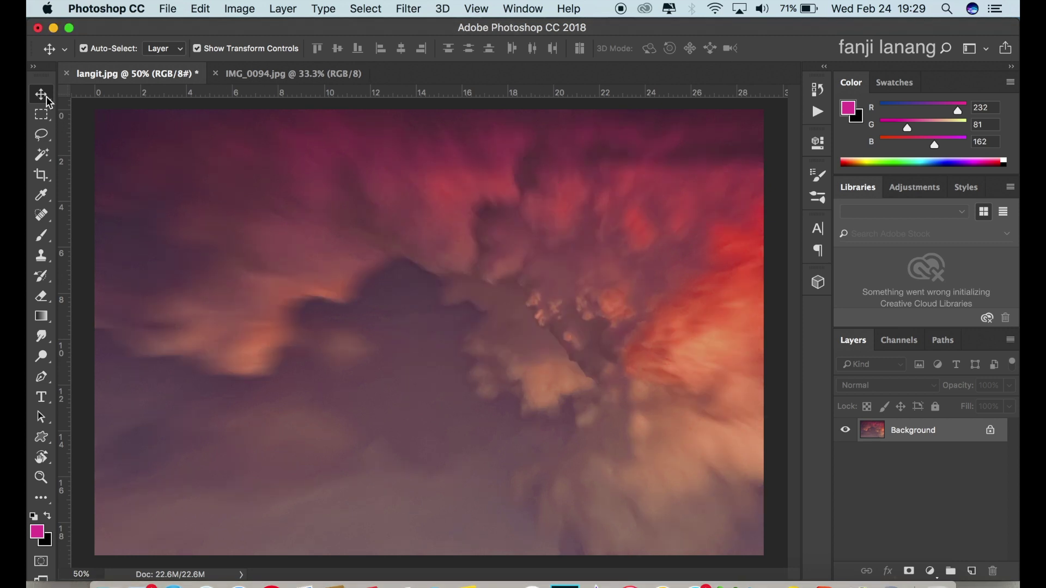
# Drag the blurred sky into IMG_0094 and stretch it across the full width and upper area
pyautogui.moveTo(459, 225)
pyautogui.mouseDown()
pyautogui.moveTo(314, 78)
pyautogui.moveTo(434, 244)
pyautogui.mouseUp()
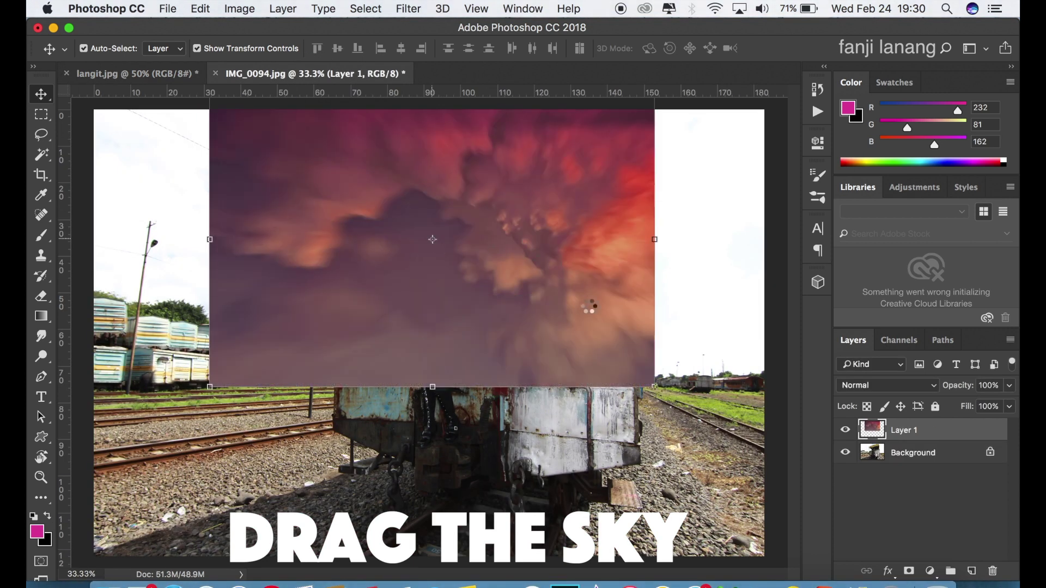
pyautogui.moveTo(580, 259)
pyautogui.mouseDown()
pyautogui.moveTo(578, 276)
pyautogui.moveTo(576, 262)
pyautogui.mouseUp()
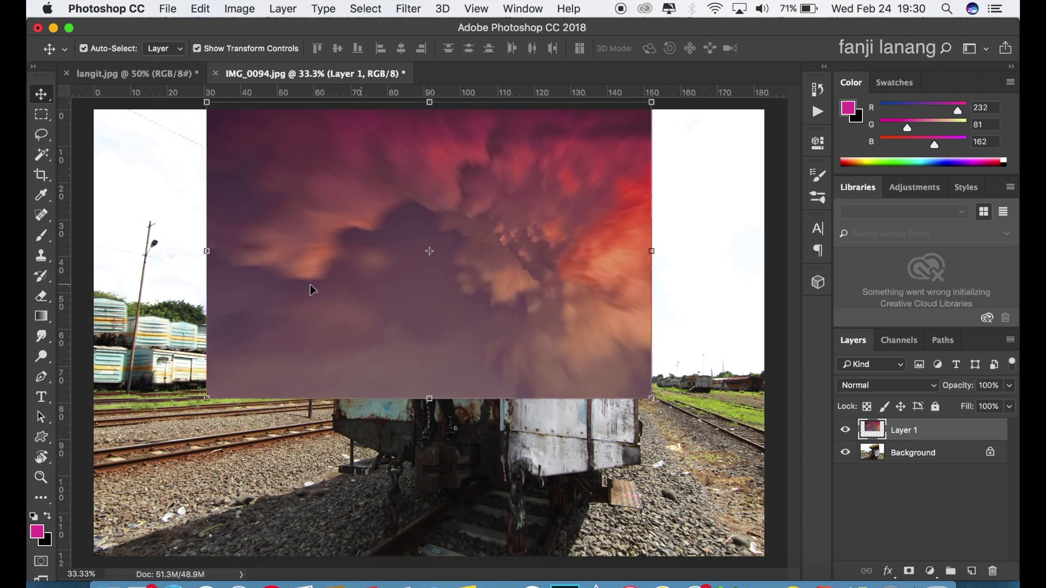
pyautogui.moveTo(202, 250); pyautogui.dragTo(78, 251)
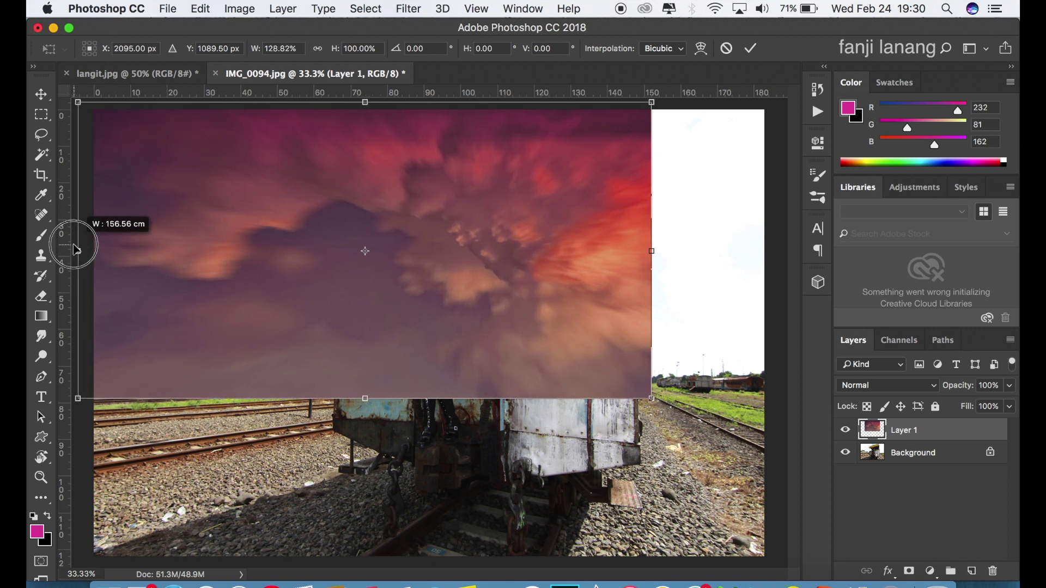
pyautogui.moveTo(652, 251); pyautogui.dragTo(777, 259)
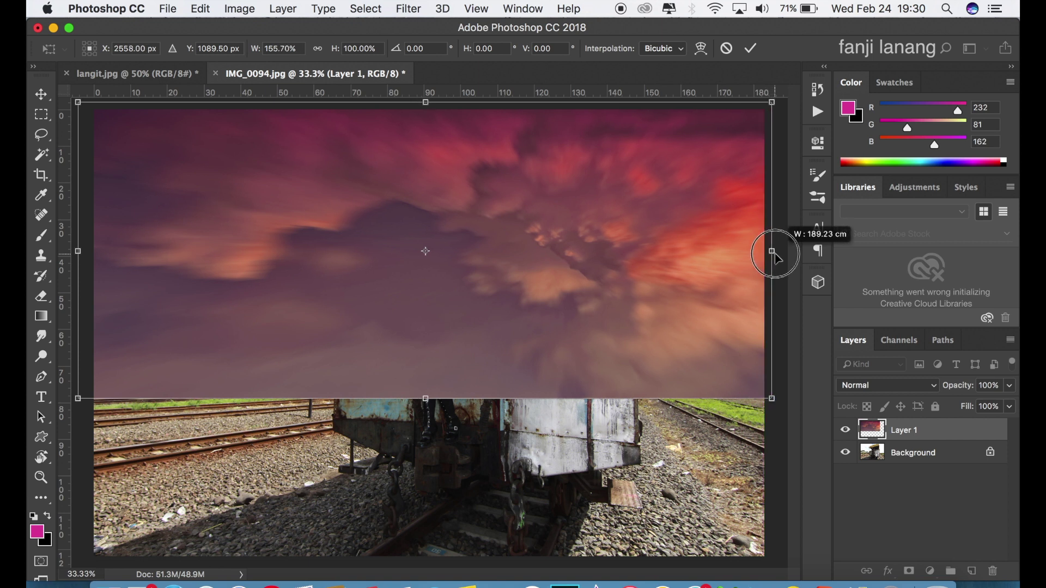
pyautogui.moveTo(428, 401); pyautogui.dragTo(437, 474)
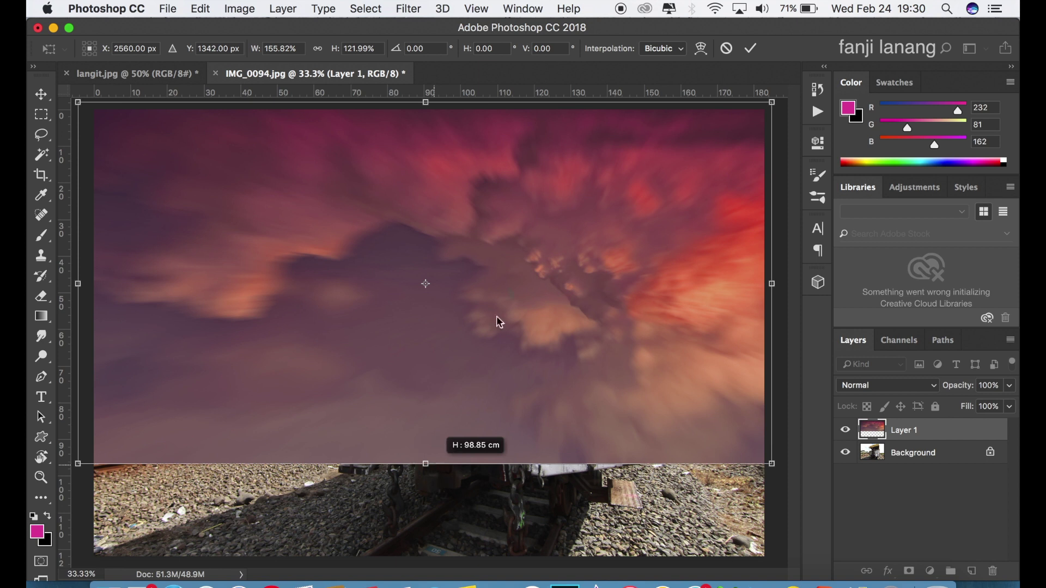
pyautogui.click(749, 54)
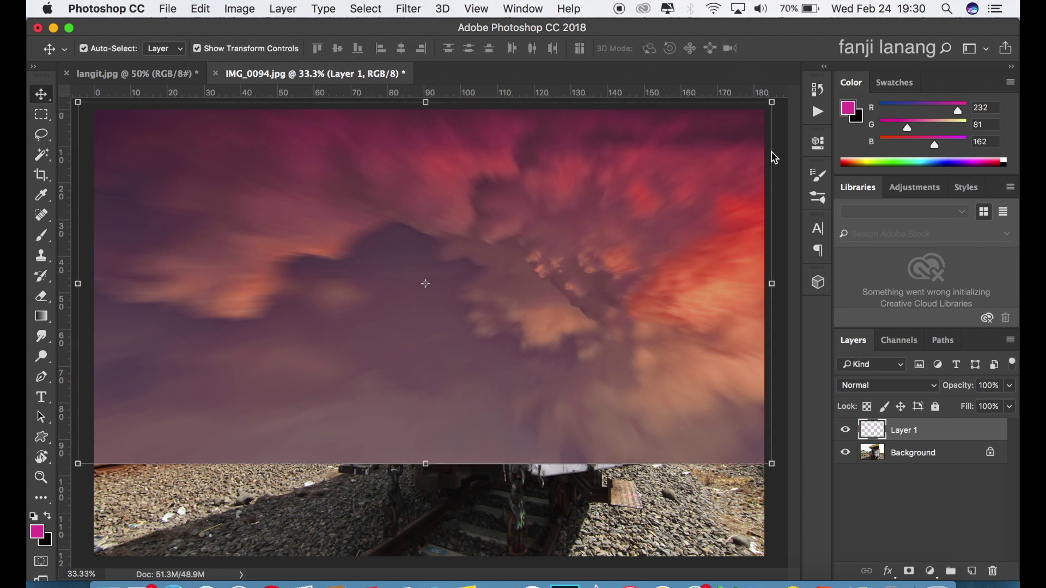
pyautogui.click(1010, 386)
pyautogui.click(990, 406)
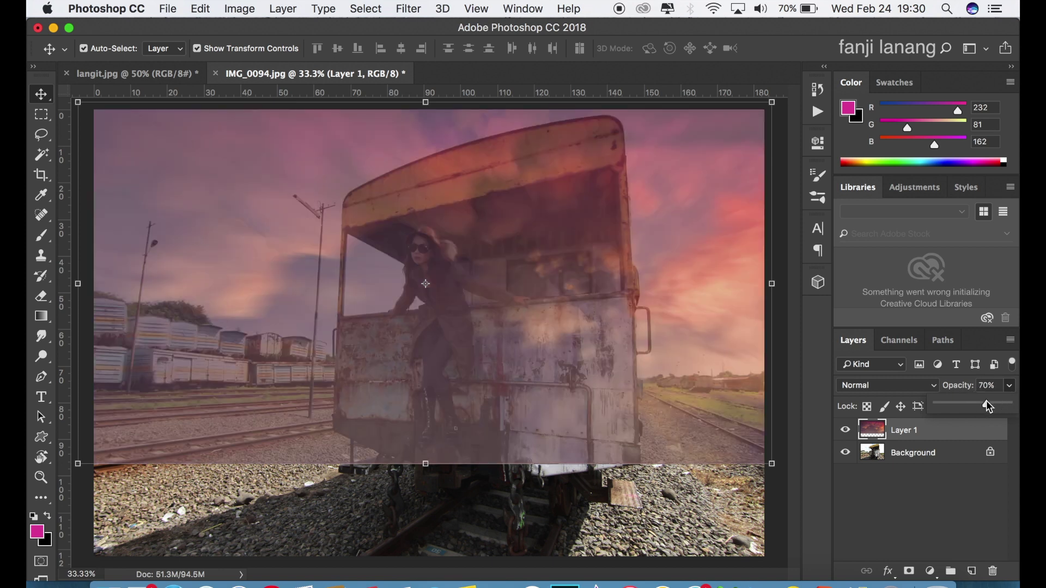
pyautogui.moveTo(986, 401); pyautogui.dragTo(1012, 404)
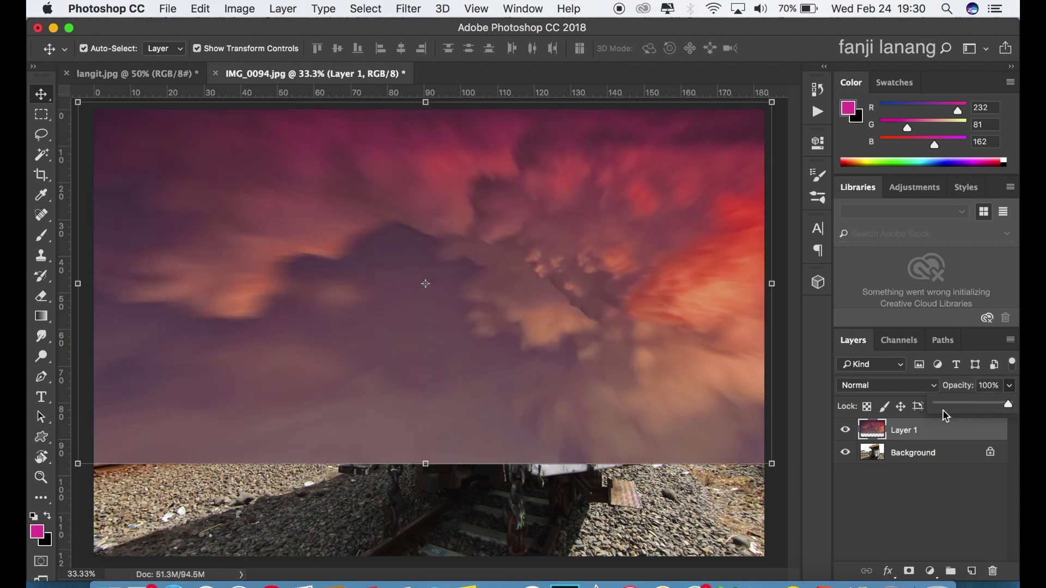
pyautogui.click(910, 458)
pyautogui.moveTo(917, 452); pyautogui.dragTo(973, 570)
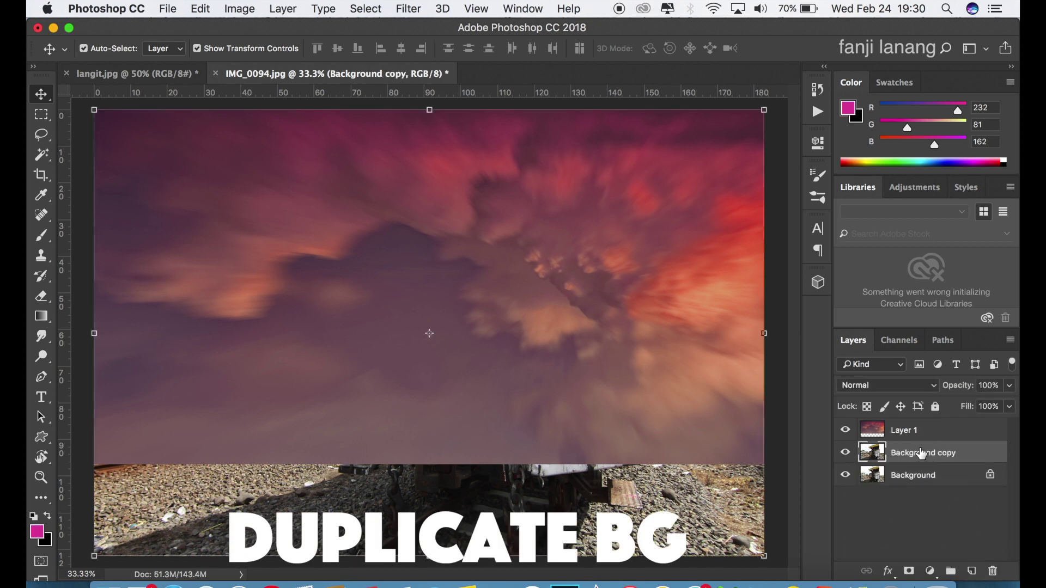
# Move Background copy above Layer 1 so the train photo covers the sky
pyautogui.moveTo(921, 453); pyautogui.dragTo(919, 424)
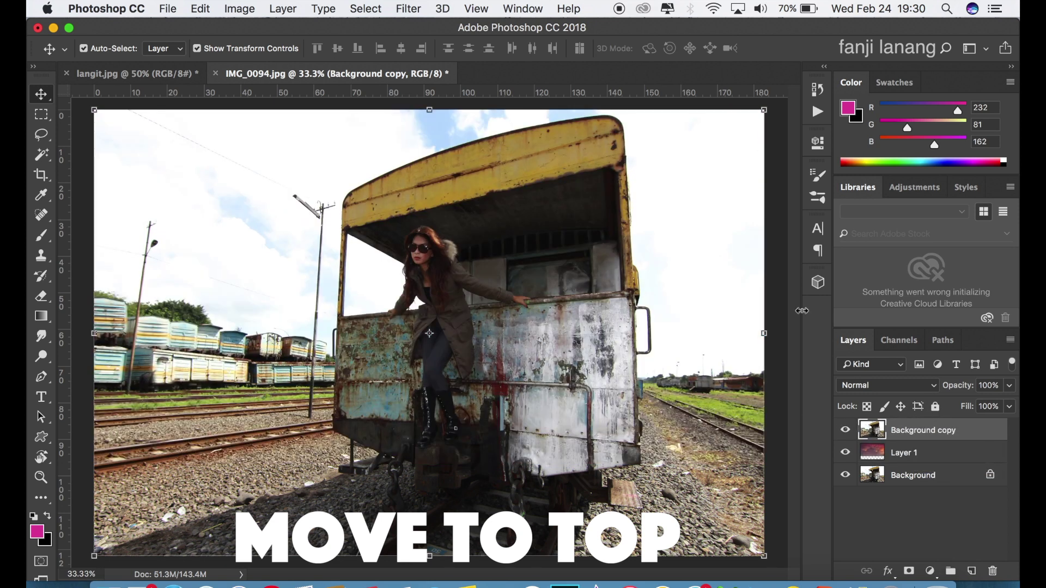
pyautogui.rightClick(933, 432)
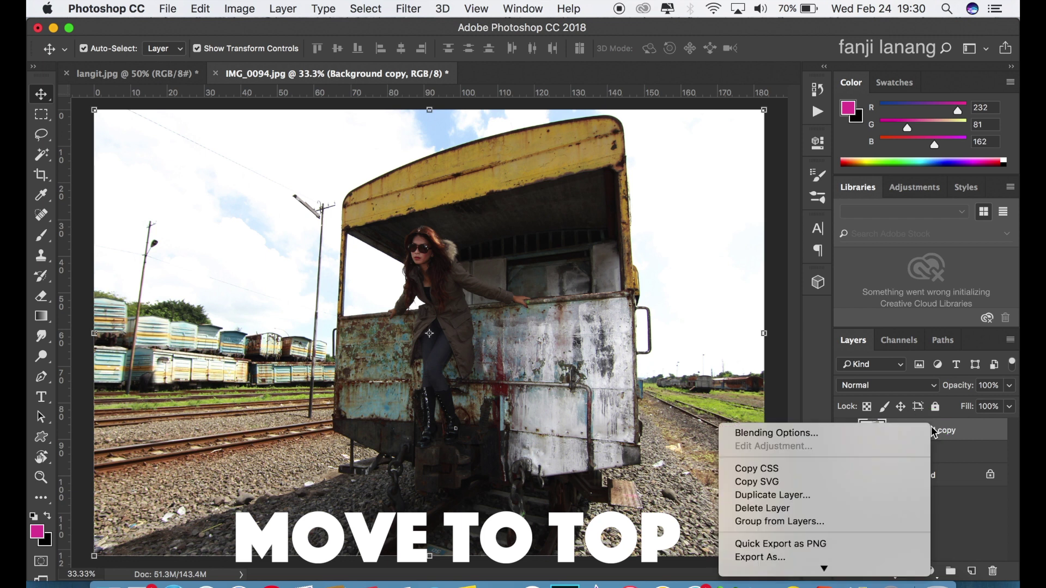
# Set Background copy's This Layer Blend If white slider to 211 in Blending Options
pyautogui.click(784, 433)
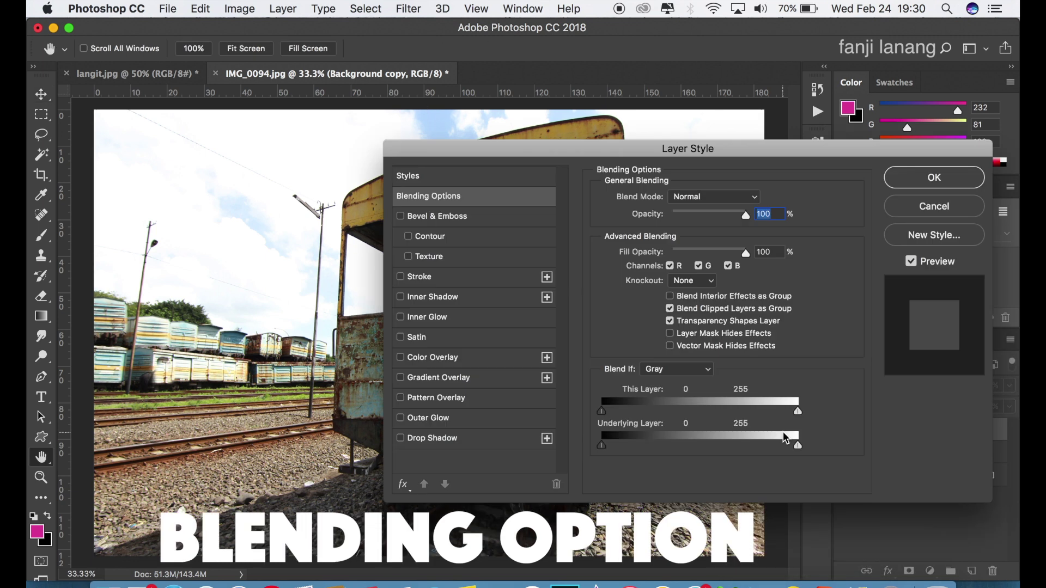
pyautogui.moveTo(682, 144)
pyautogui.mouseDown()
pyautogui.moveTo(552, 168)
pyautogui.moveTo(677, 199)
pyautogui.mouseUp()
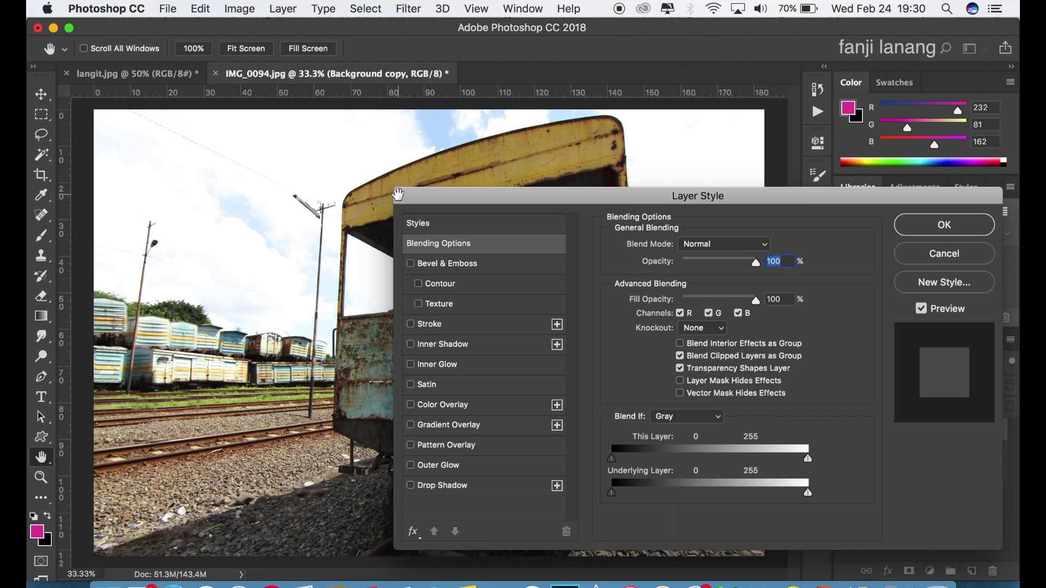
pyautogui.moveTo(423, 197); pyautogui.dragTo(400, 194)
pyautogui.moveTo(782, 453)
pyautogui.mouseDown()
pyautogui.moveTo(777, 466)
pyautogui.moveTo(753, 467)
pyautogui.mouseUp()
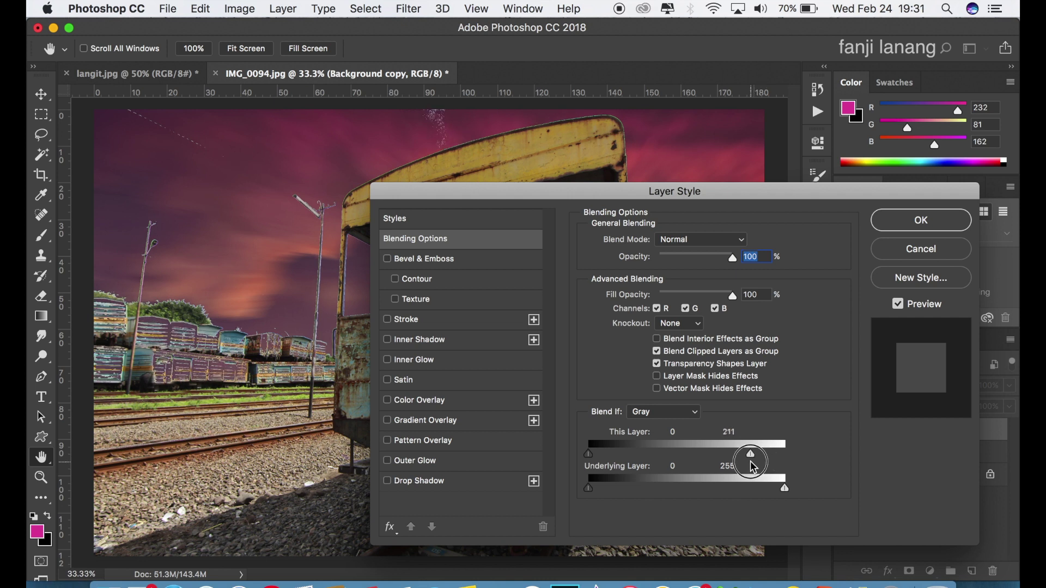
pyautogui.moveTo(778, 188)
pyautogui.mouseDown()
pyautogui.moveTo(294, 222)
pyautogui.moveTo(805, 111)
pyautogui.moveTo(789, 158)
pyautogui.mouseUp()
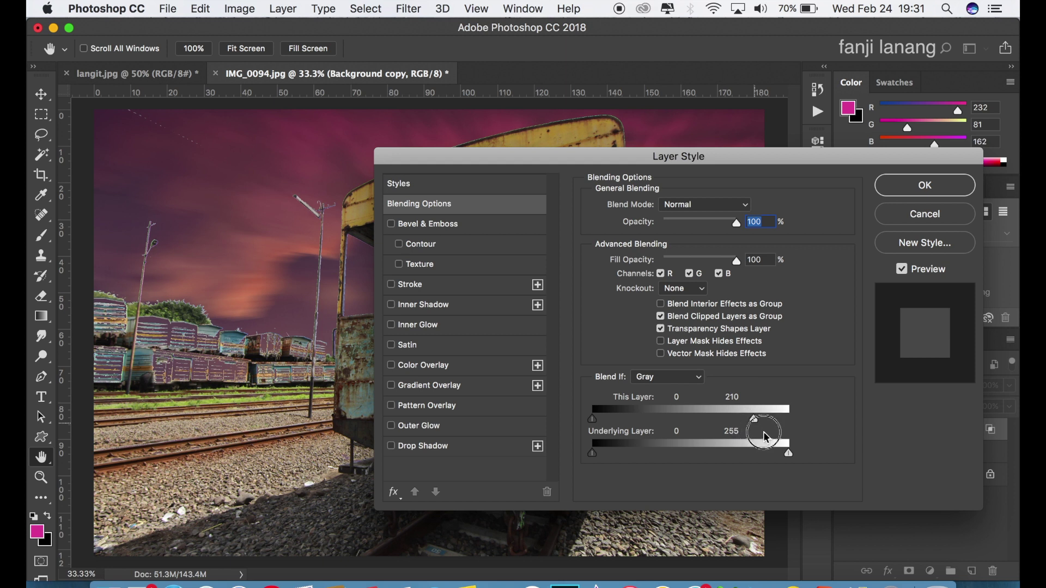
pyautogui.moveTo(760, 426); pyautogui.dragTo(757, 428)
pyautogui.click(905, 189)
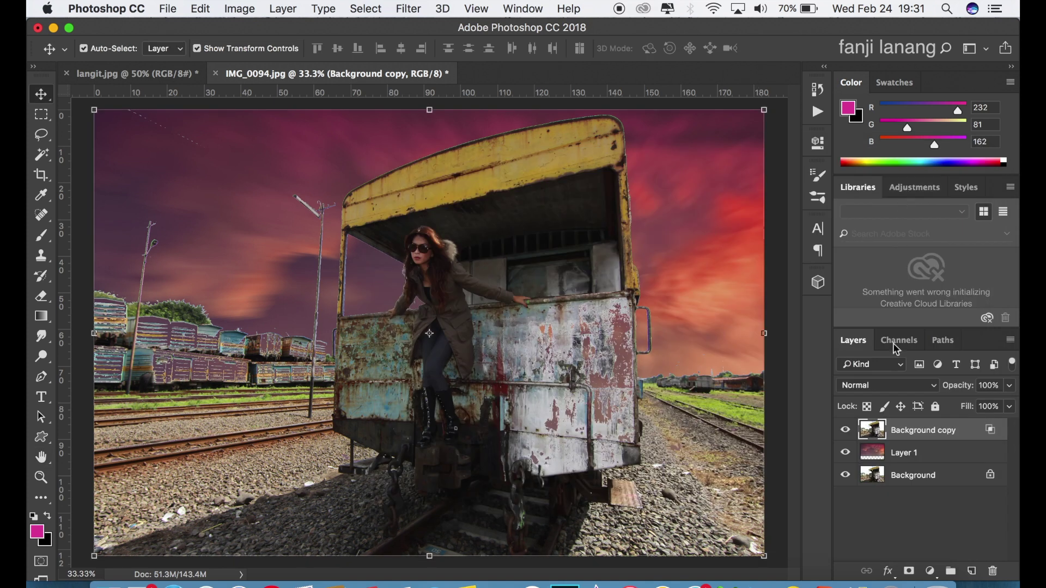
# Add an empty layer above Layer 1, load the Brush with white, then merge it down
pyautogui.click(846, 431)
pyautogui.click(912, 455)
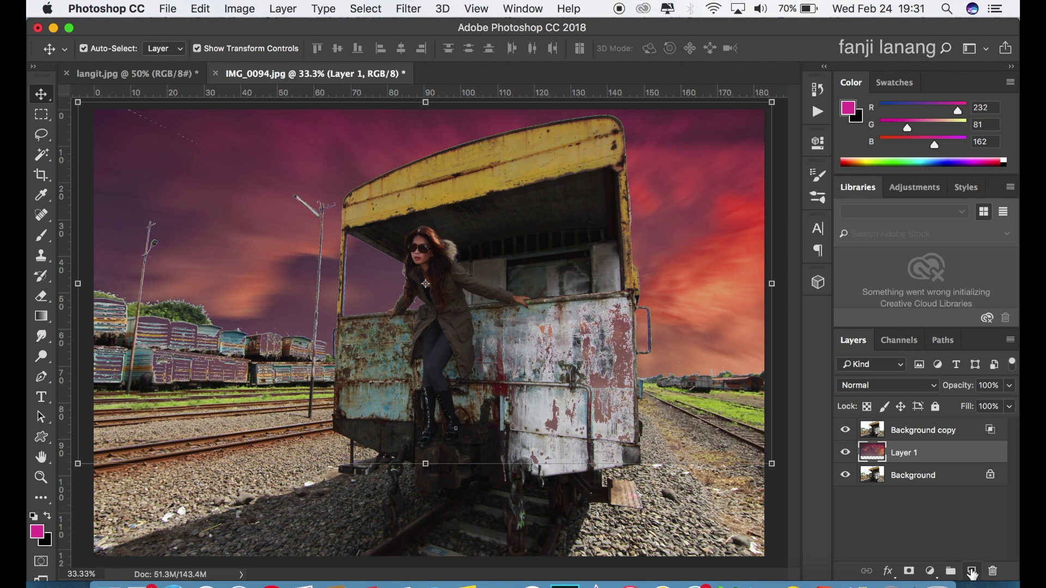
pyautogui.click(972, 572)
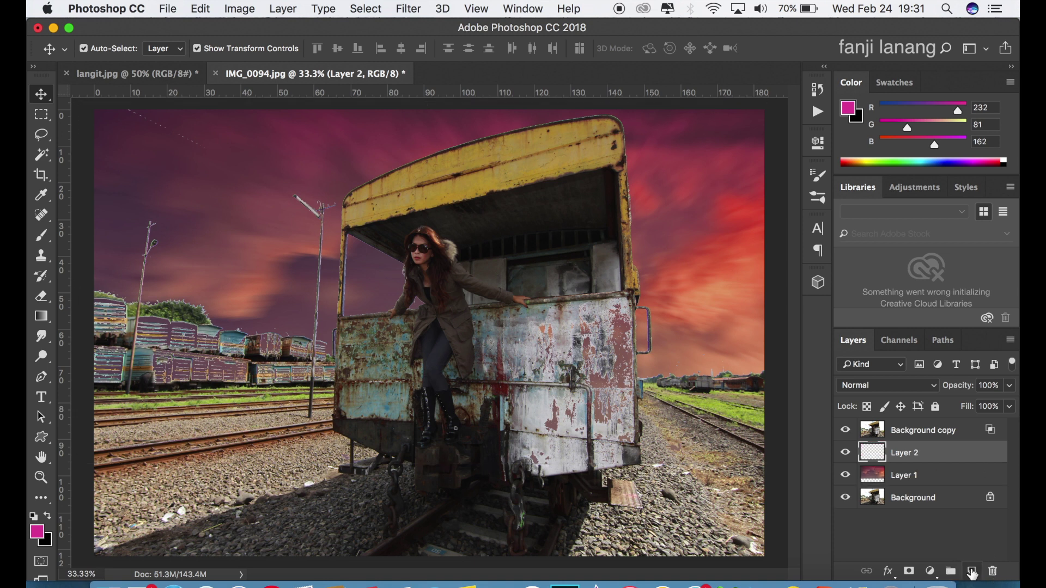
pyautogui.click(42, 235)
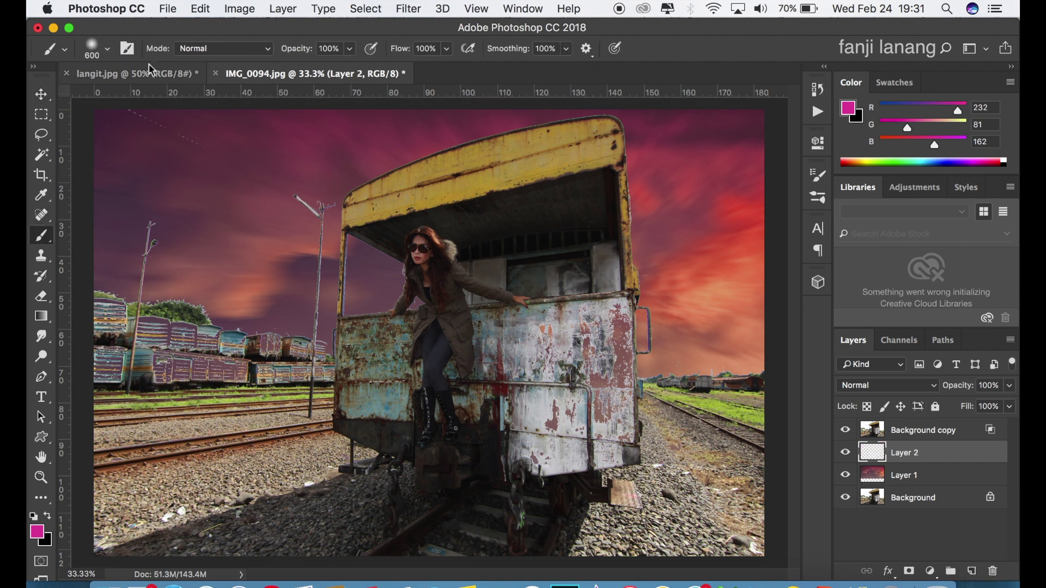
pyautogui.click(34, 515)
pyautogui.click(48, 515)
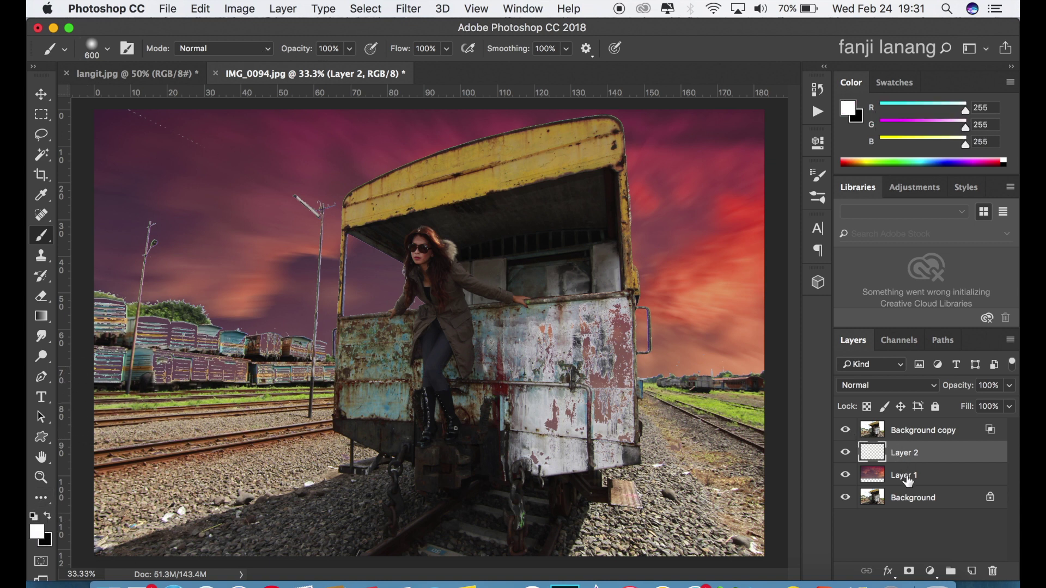
pyautogui.hotkey('ctrl', 'e')
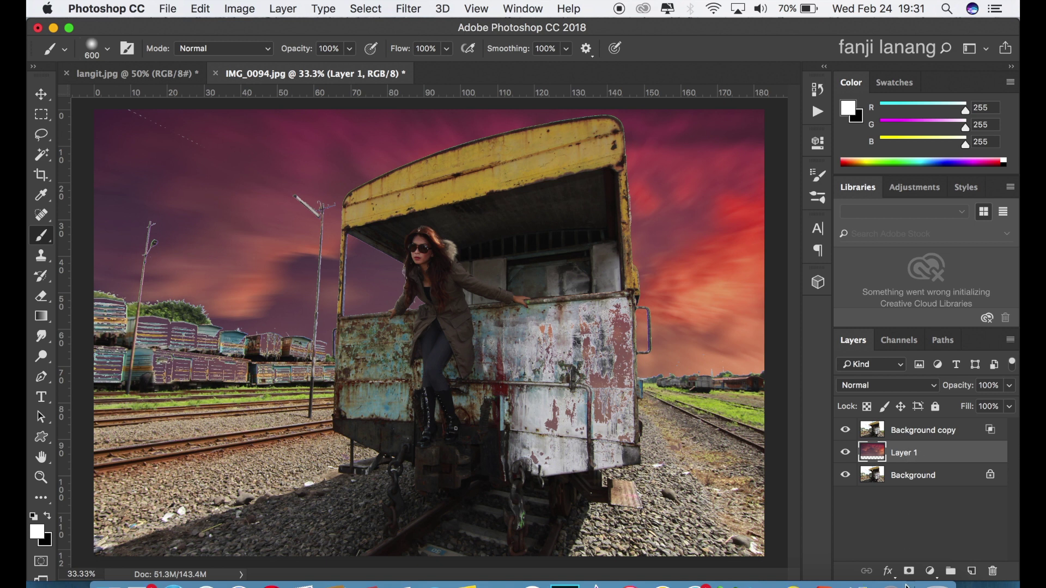
# Add a mask to Layer 1 and paint black over the left trains and rear door
pyautogui.click(909, 571)
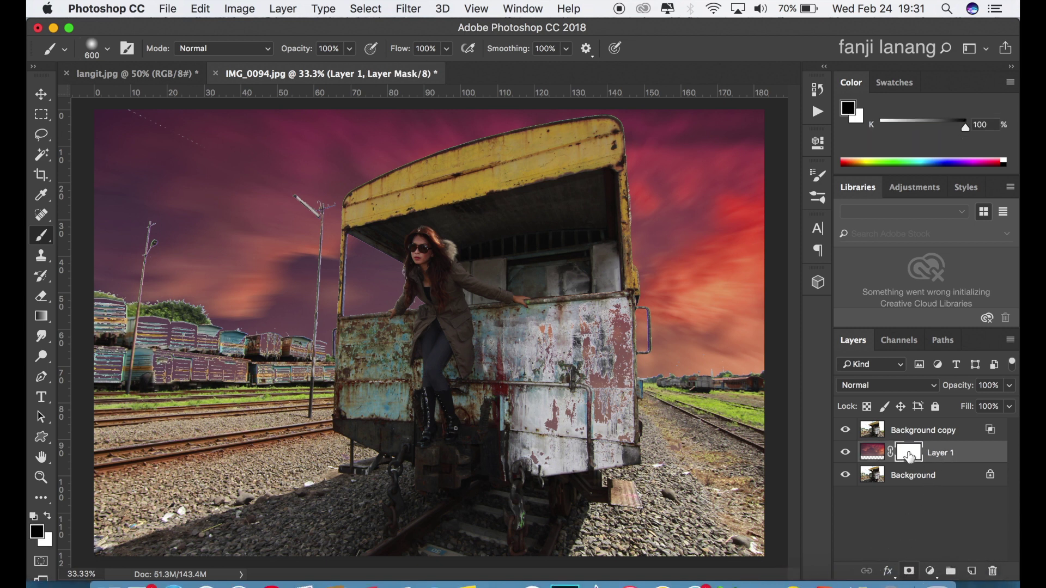
pyautogui.click(49, 516)
pyautogui.moveTo(177, 376); pyautogui.dragTo(270, 374)
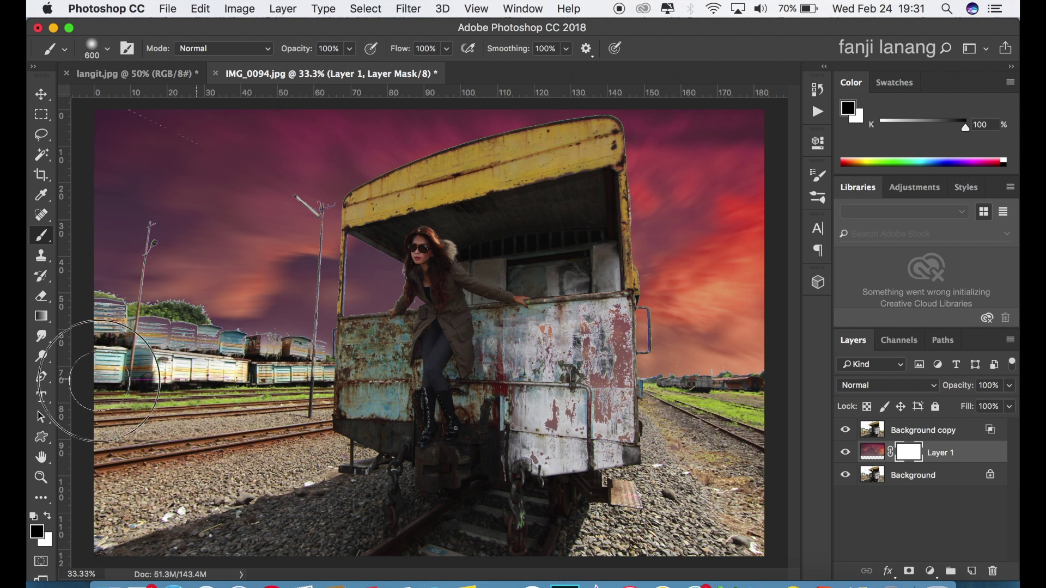
pyautogui.moveTo(591, 366)
pyautogui.mouseDown()
pyautogui.moveTo(567, 409)
pyautogui.moveTo(555, 398)
pyautogui.mouseUp()
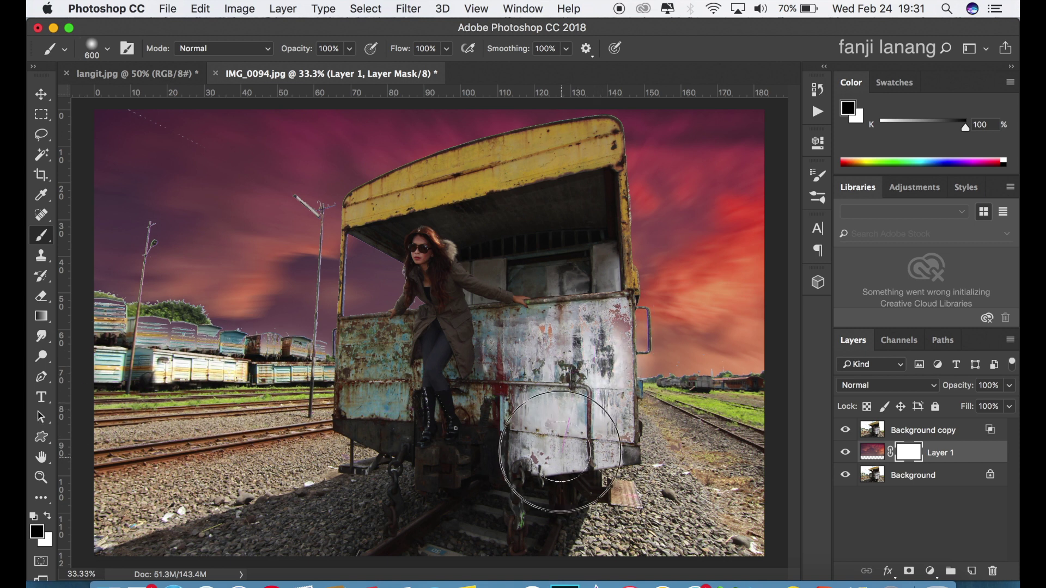
# Paint the mask around the train with a 1200 px brush at 58% opacity, undoing the stray stroke
pyautogui.press(']')
pyautogui.press(']')
pyautogui.click(350, 49)
pyautogui.moveTo(329, 67); pyautogui.dragTo(319, 67)
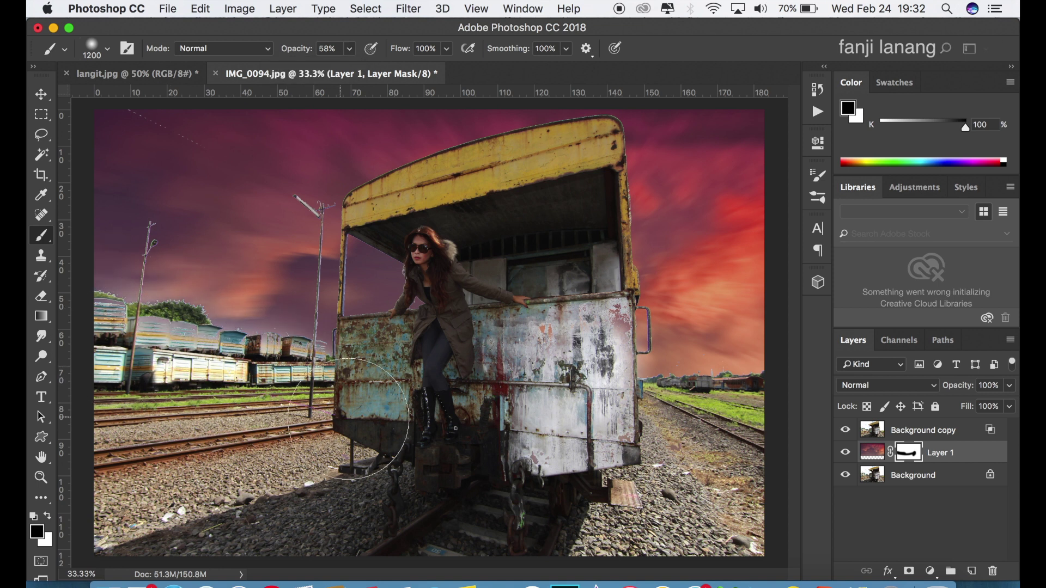
pyautogui.moveTo(779, 450)
pyautogui.mouseDown()
pyautogui.moveTo(512, 456)
pyautogui.moveTo(479, 435)
pyautogui.mouseUp()
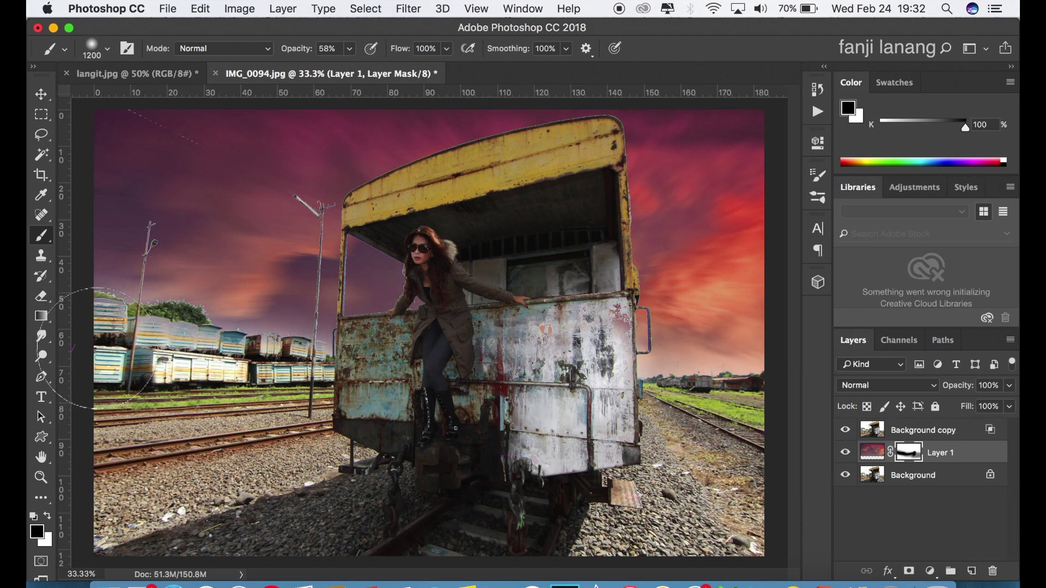
pyautogui.moveTo(97, 349)
pyautogui.mouseDown()
pyautogui.moveTo(816, 428)
pyautogui.moveTo(844, 467)
pyautogui.mouseUp()
pyautogui.hotkey('ctrl', 'z')
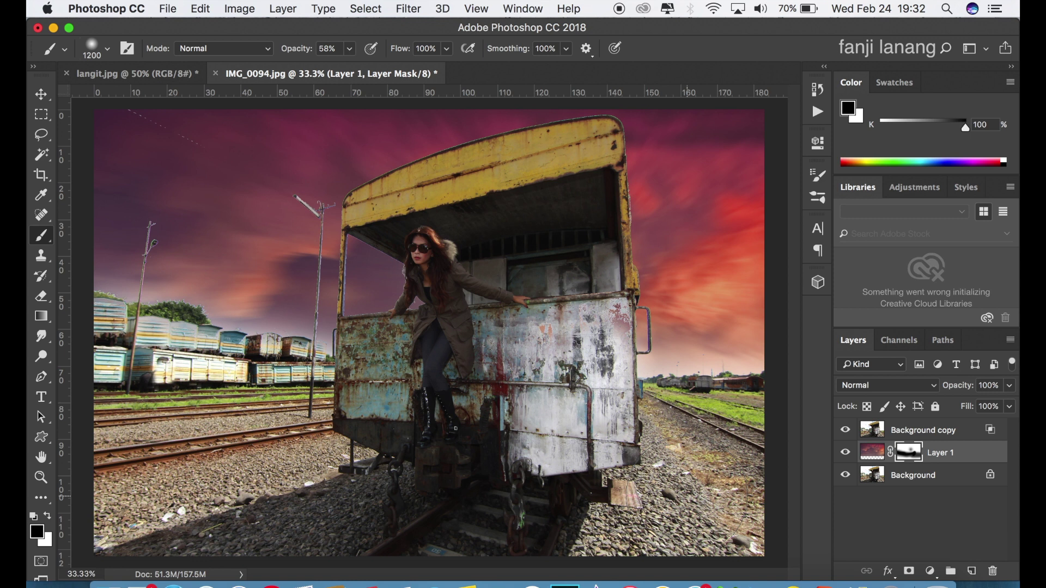
pyautogui.click(41, 93)
# Create a new blank Layer 2 above Background copy
pyautogui.click(964, 439)
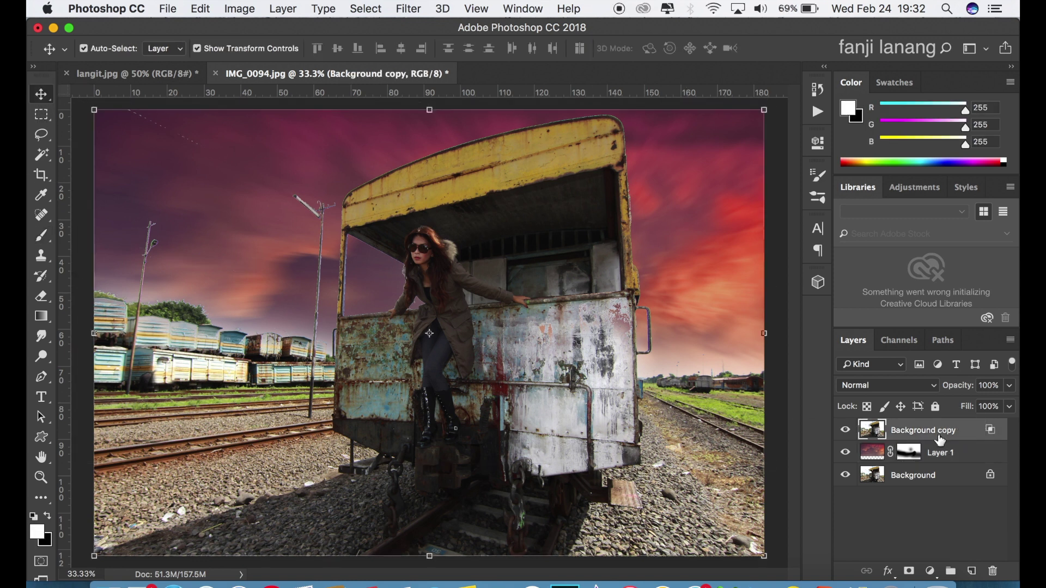
pyautogui.click(930, 572)
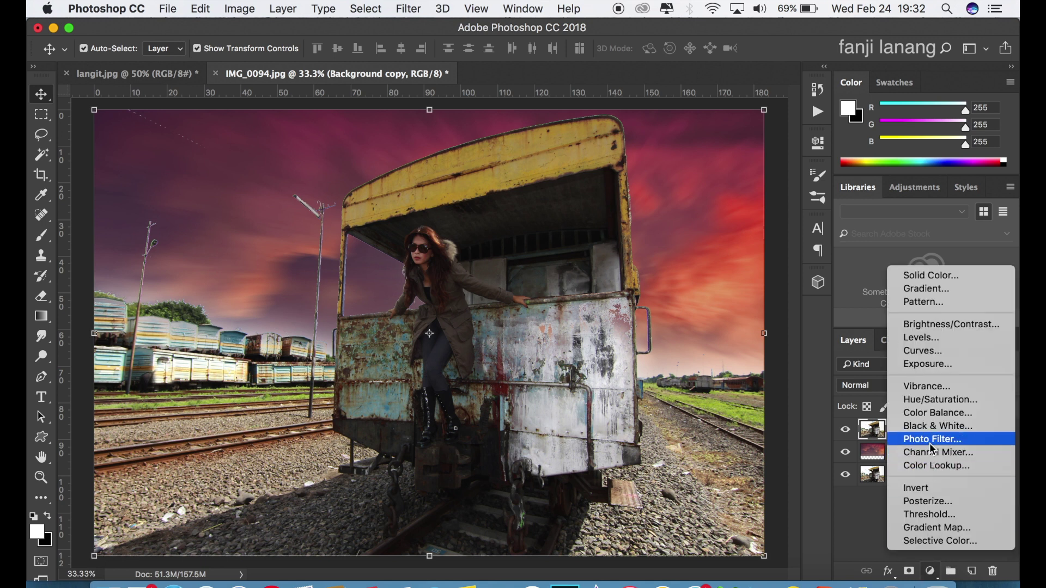
pyautogui.click(881, 526)
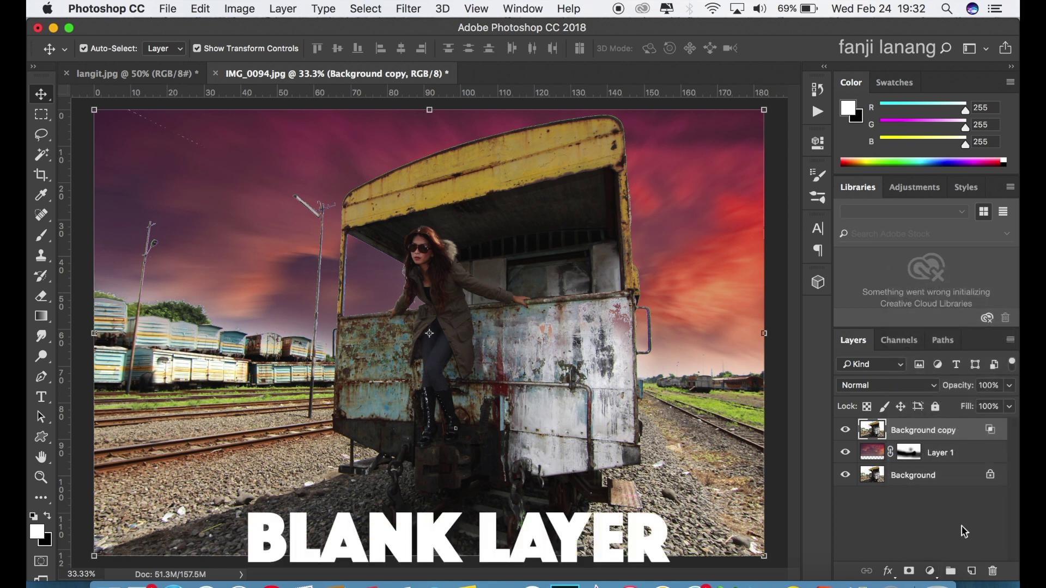
pyautogui.click(971, 571)
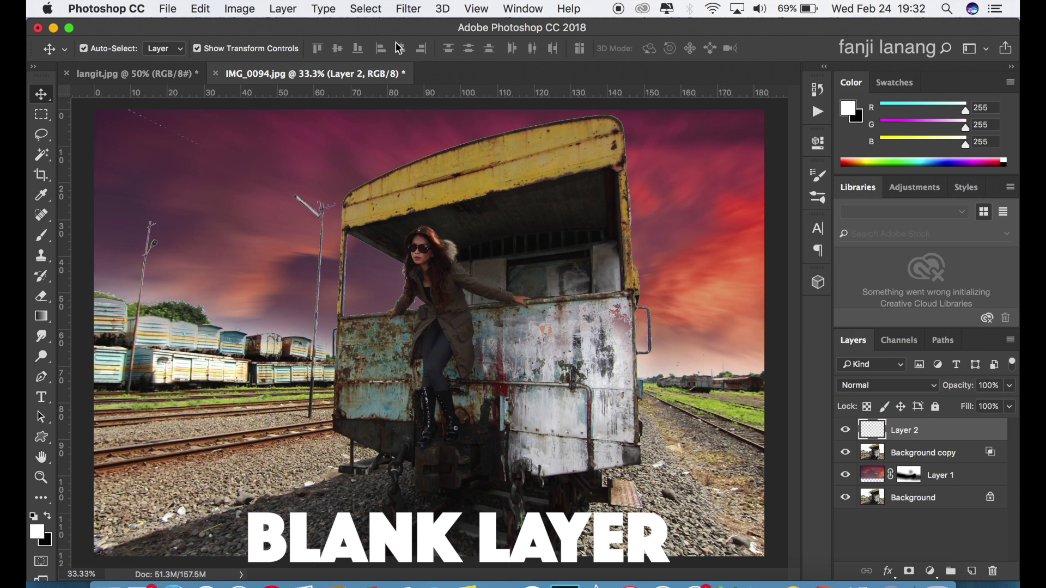
# Apply Image onto Layer 2 with Merged RGB and Normal blending at 100%
pyautogui.click(240, 9)
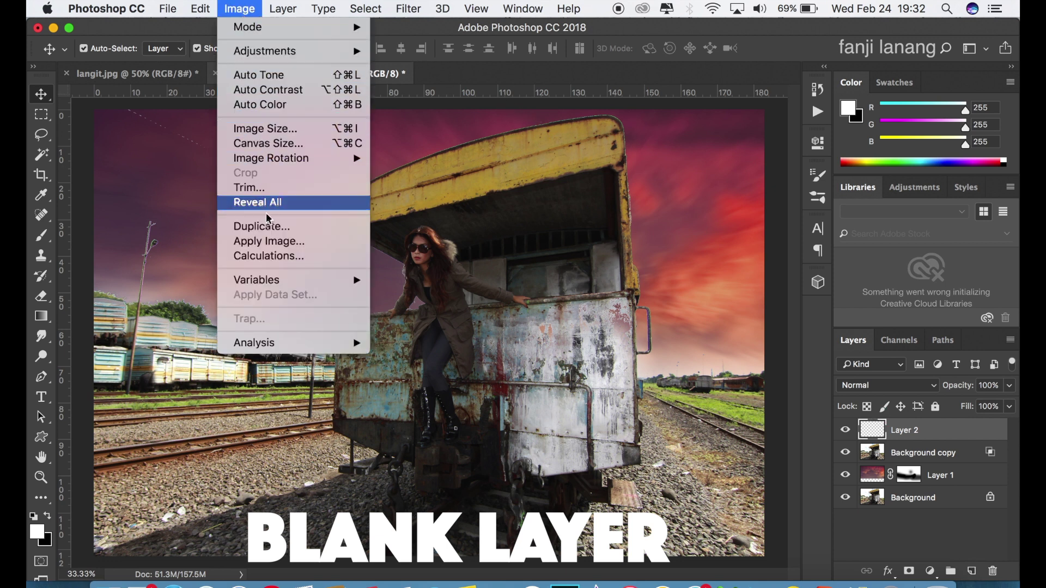
pyautogui.click(269, 241)
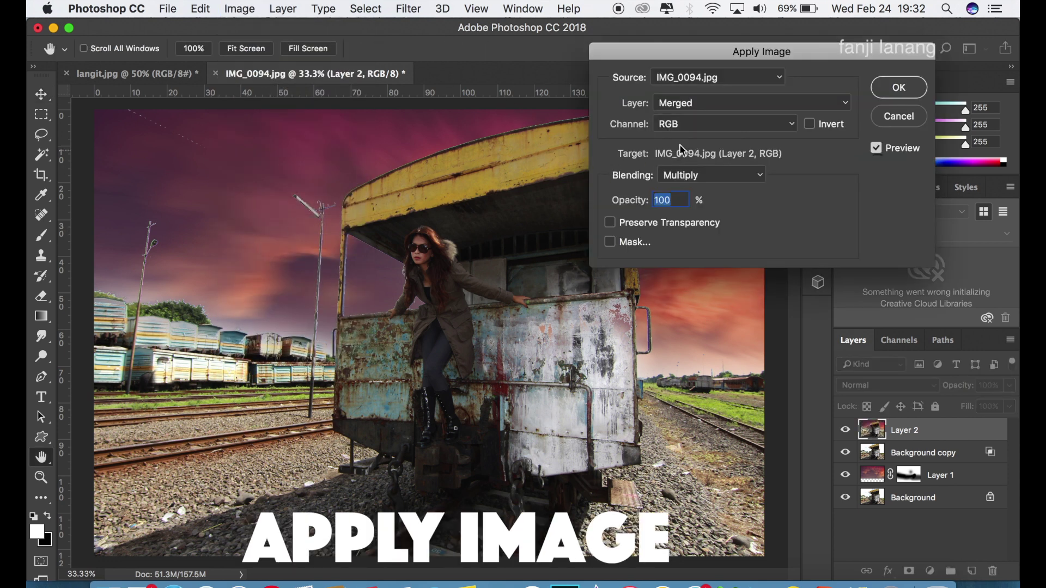
pyautogui.click(723, 174)
pyautogui.click(719, 138)
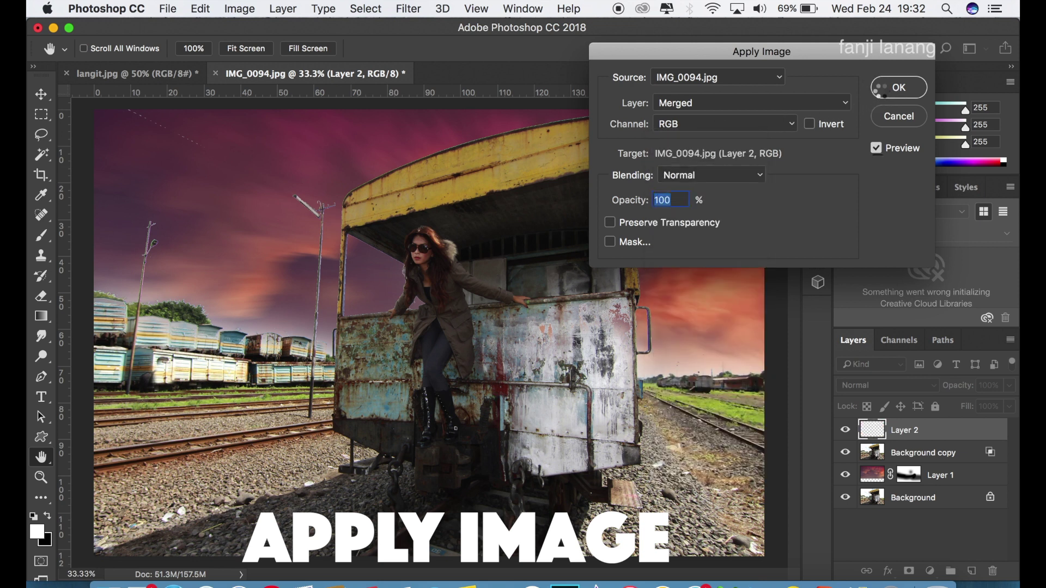
pyautogui.click(893, 88)
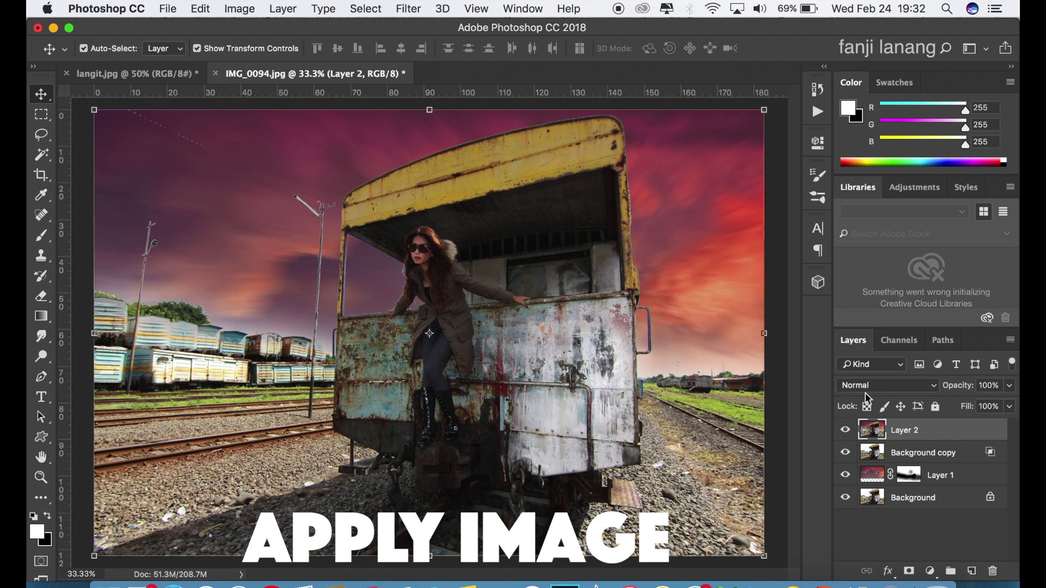
# Open Layer 2 in Camera Raw and set Highlights -100, Shadows +100, Whites -29
pyautogui.click(408, 9)
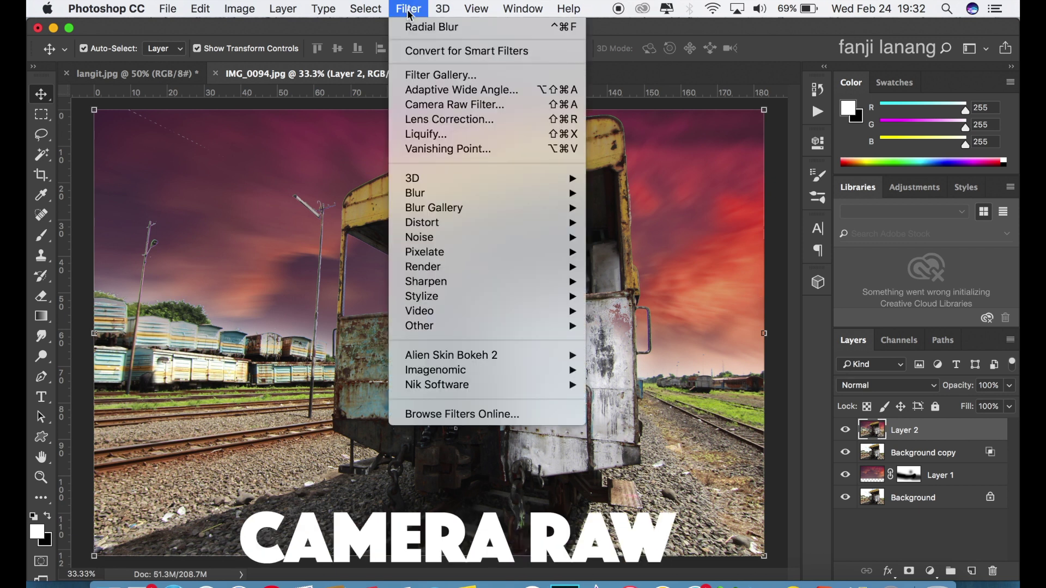
pyautogui.click(441, 105)
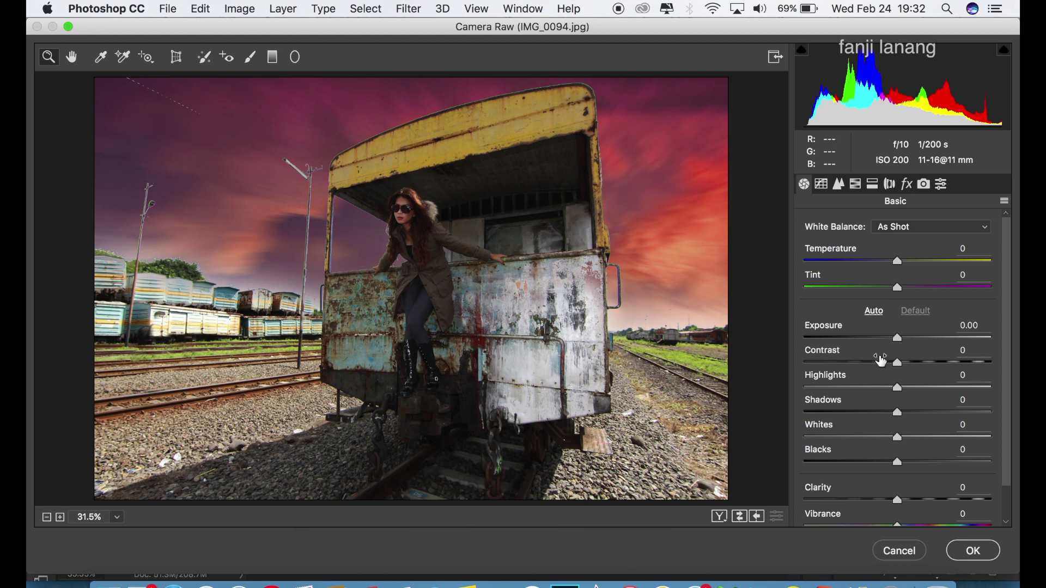
pyautogui.moveTo(897, 387); pyautogui.dragTo(788, 397)
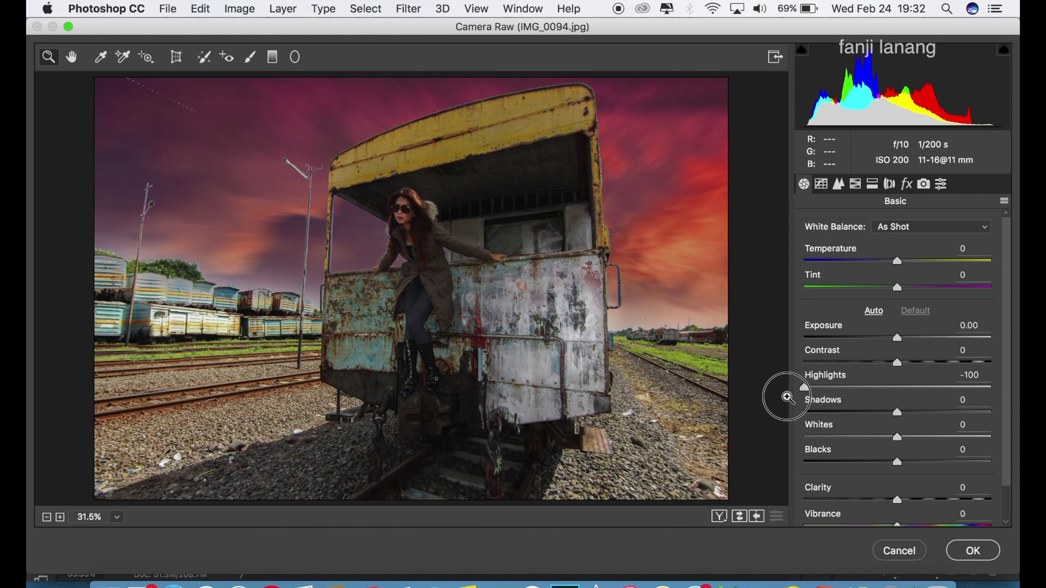
pyautogui.moveTo(907, 415); pyautogui.dragTo(1014, 423)
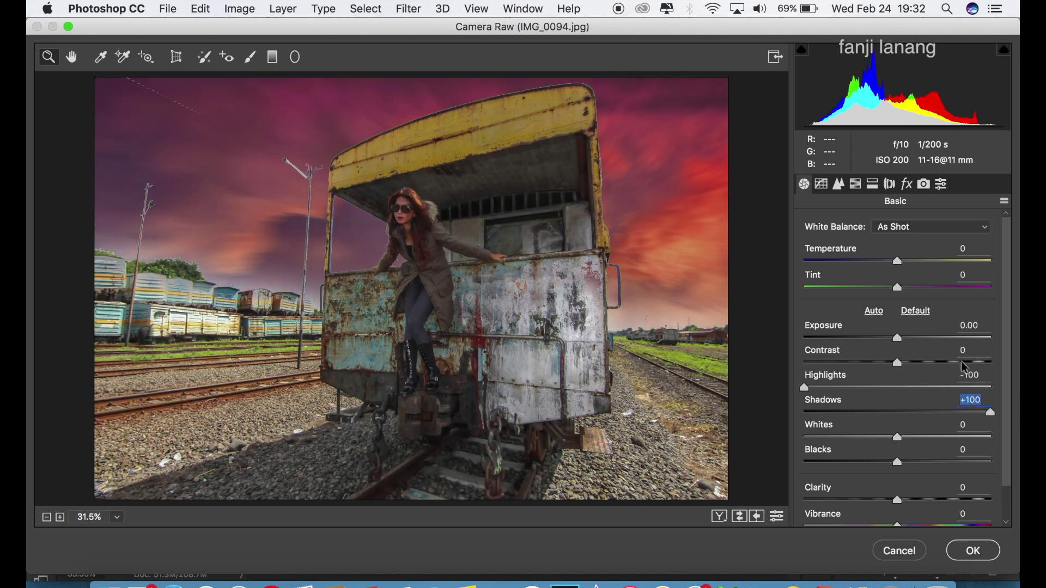
pyautogui.moveTo(897, 437); pyautogui.dragTo(870, 438)
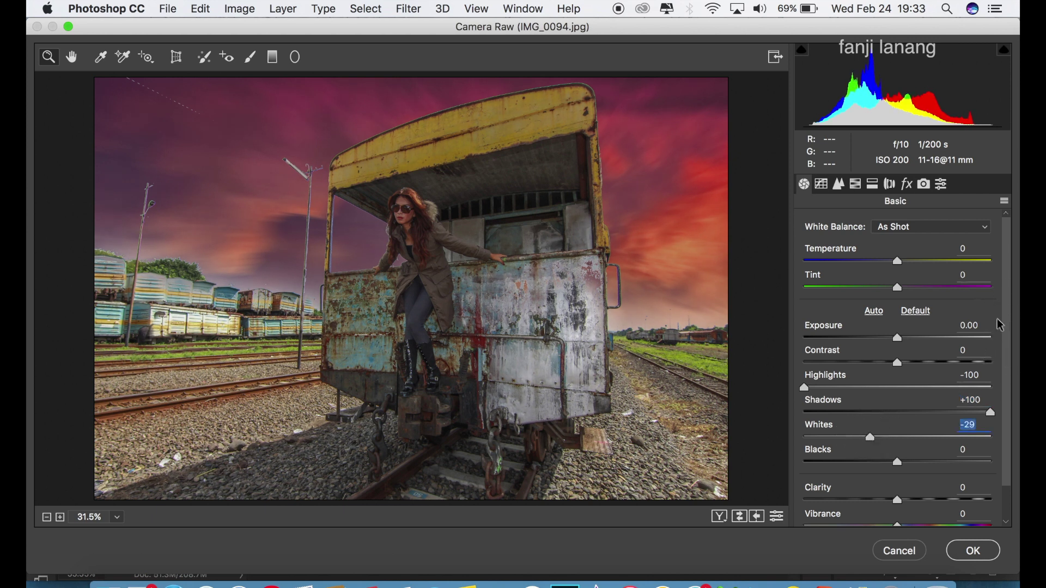
# Build a custom RGB point tone curve with lifted blacks and a midpoint lowered from 128 to 125
pyautogui.click(827, 185)
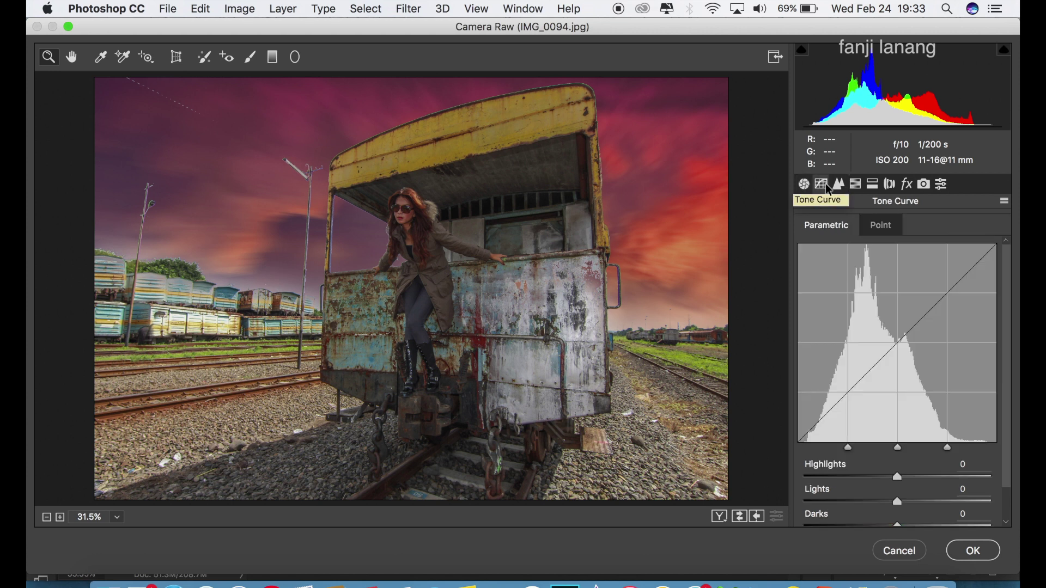
pyautogui.click(878, 225)
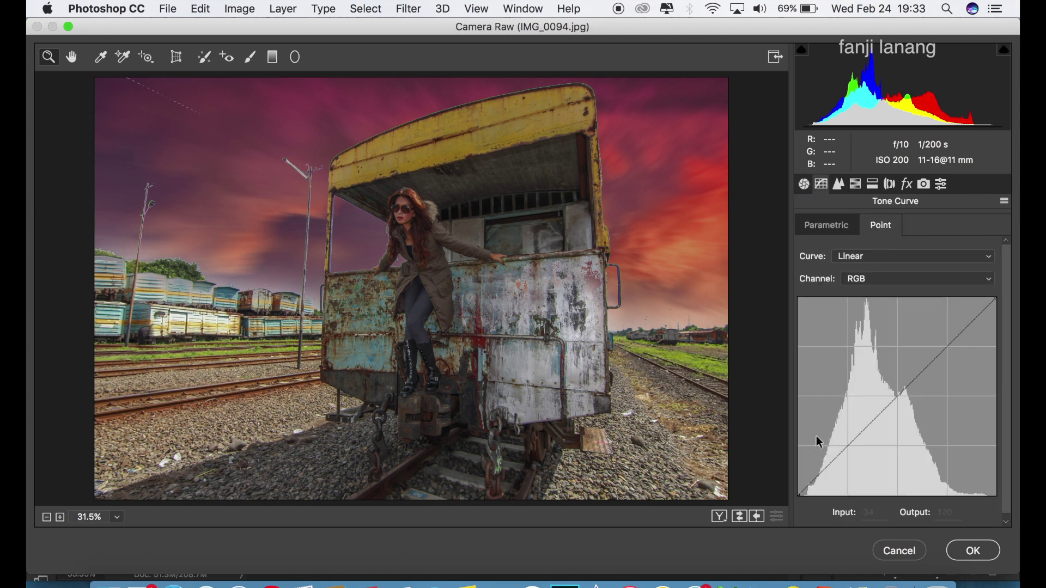
pyautogui.moveTo(799, 493); pyautogui.dragTo(847, 450)
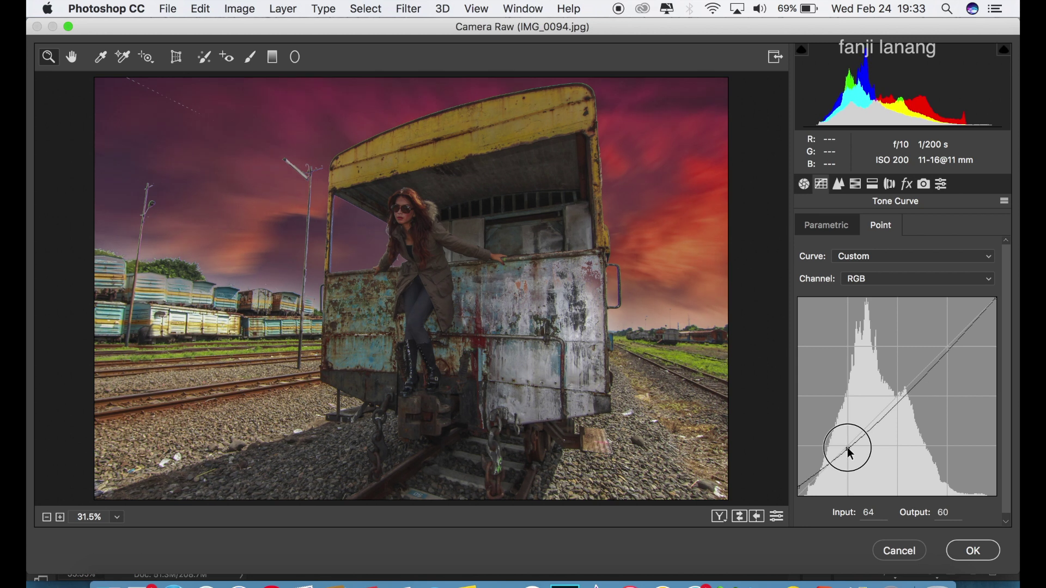
pyautogui.moveTo(897, 394); pyautogui.dragTo(898, 399)
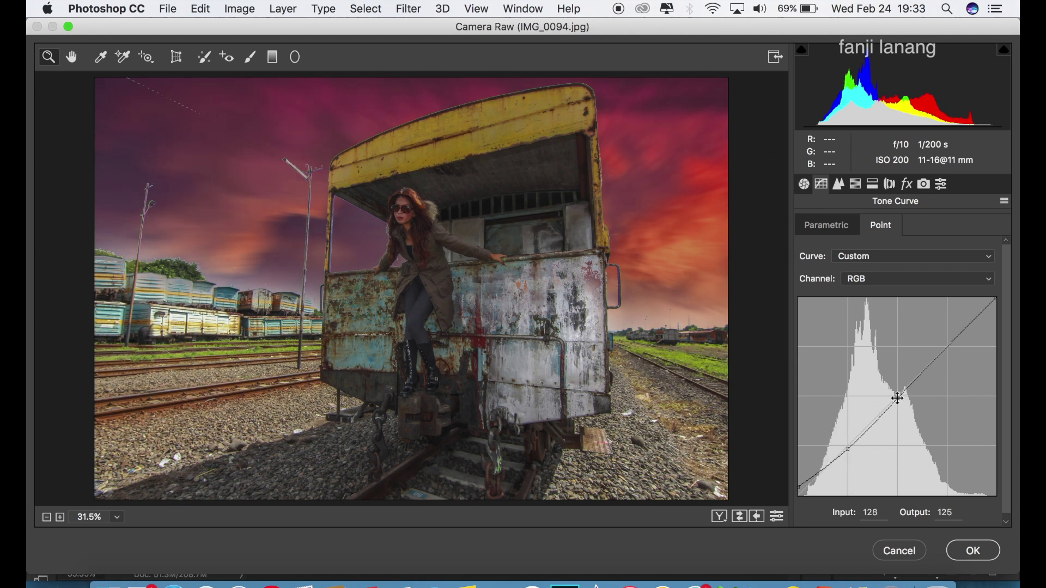
# Add a -33 Lens Corrections vignette, compare before/after, and apply the Camera Raw edits to Layer 2
pyautogui.click(855, 185)
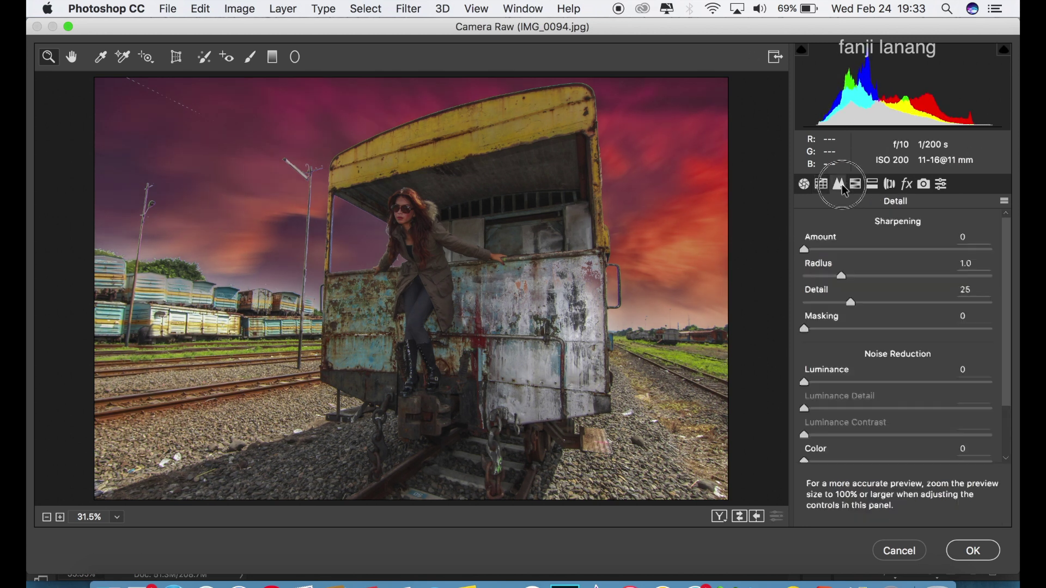
pyautogui.click(855, 186)
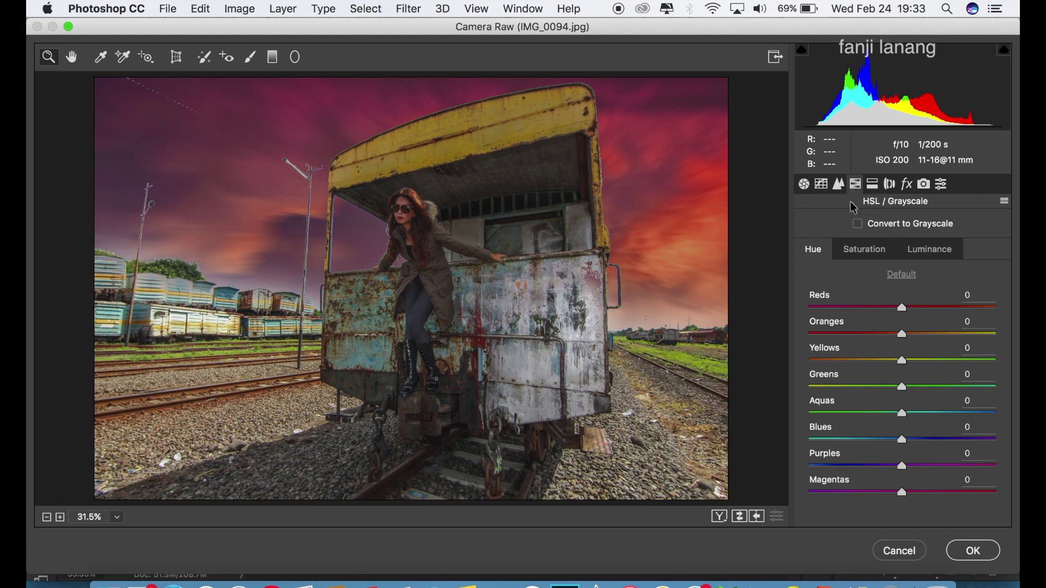
pyautogui.click(895, 185)
pyautogui.scroll(-2, 1009, 273)
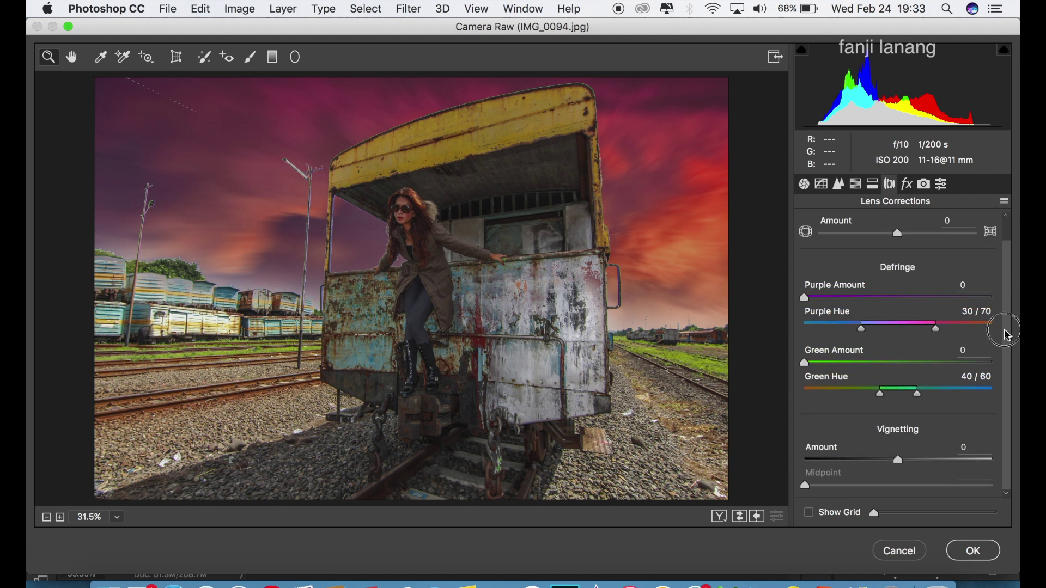
pyautogui.click(869, 461)
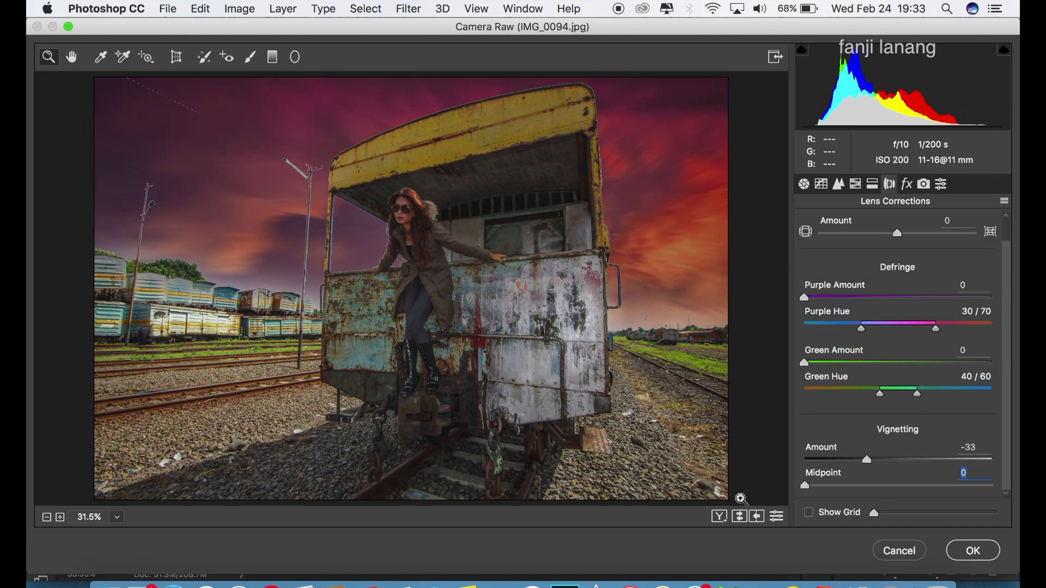
pyautogui.click(719, 517)
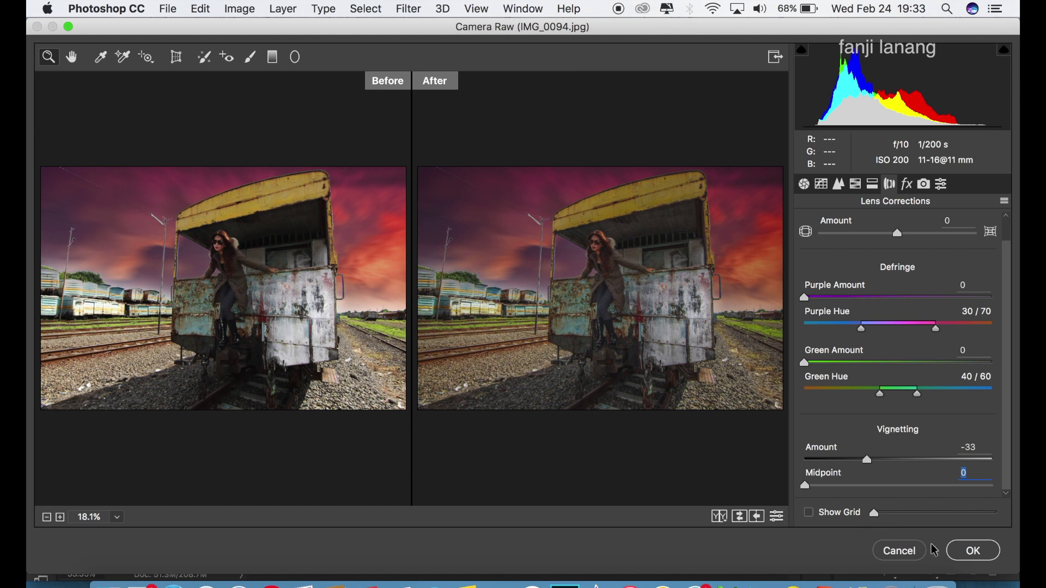
pyautogui.click(956, 555)
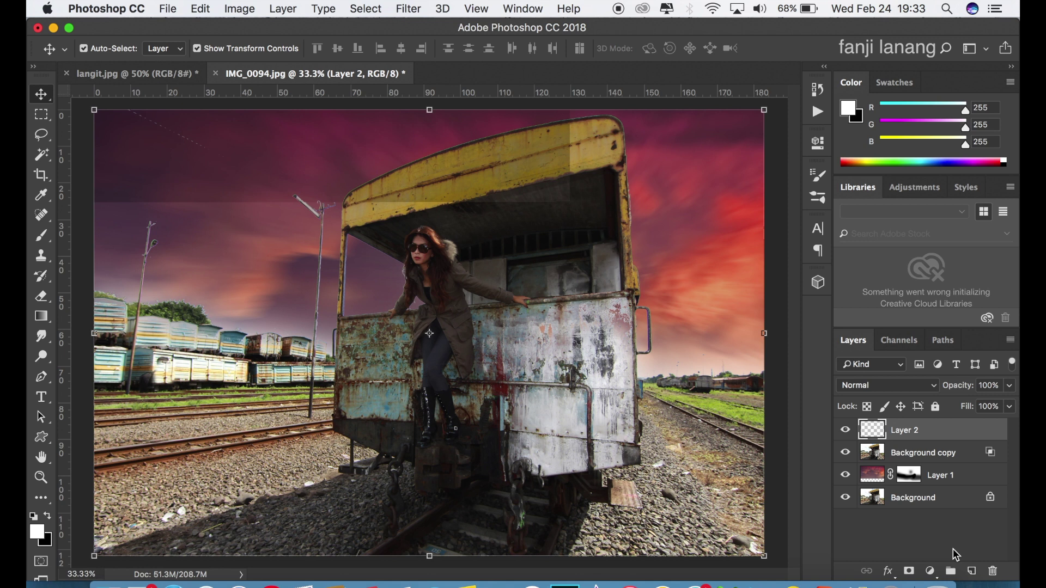
# Add a new Layer 3 and load the signature brush preset, shrunk to watermark size
pyautogui.click(845, 430)
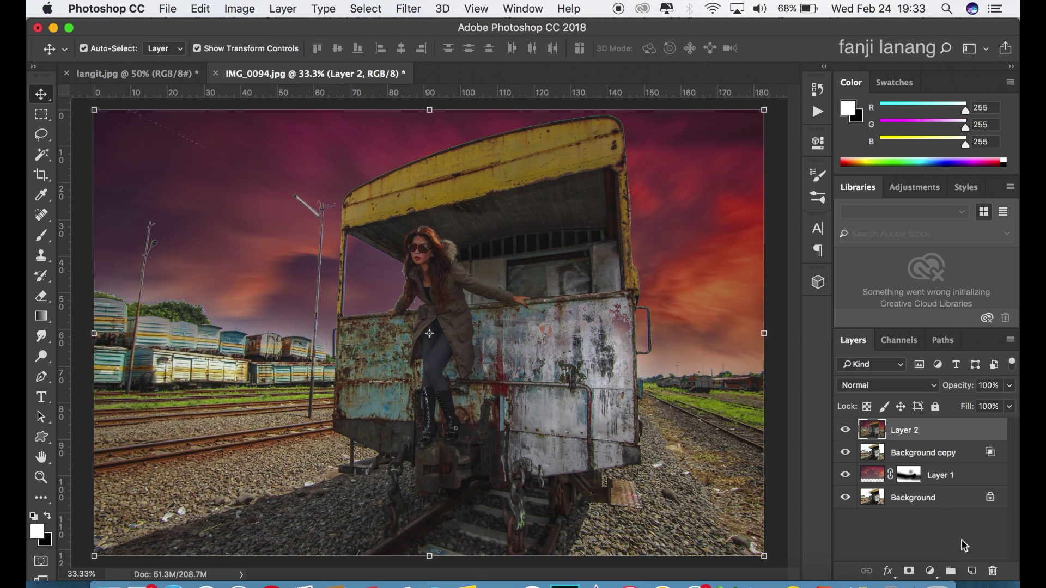
pyautogui.click(969, 568)
pyautogui.click(43, 235)
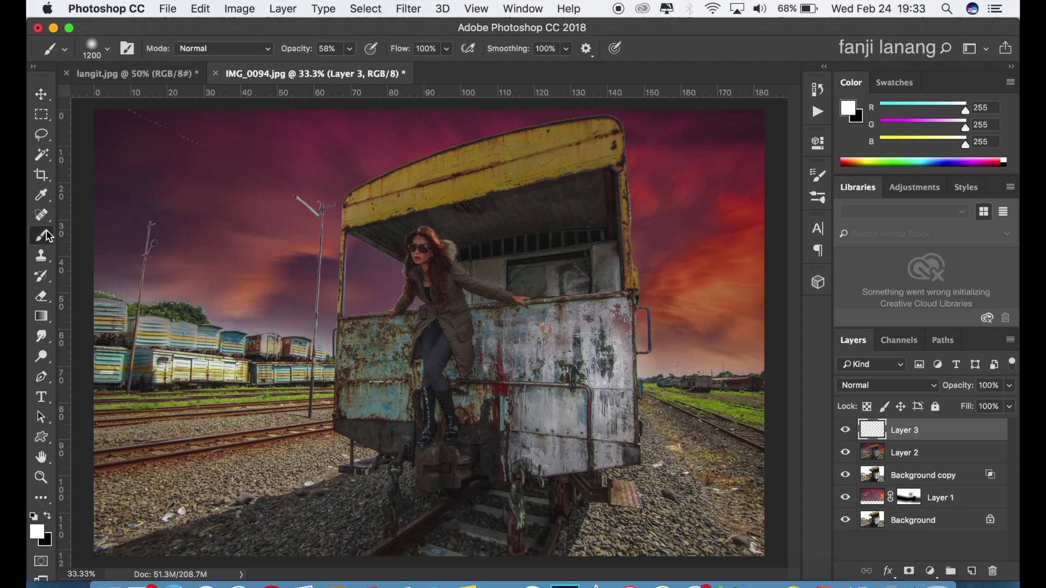
pyautogui.click(107, 50)
pyautogui.click(81, 164)
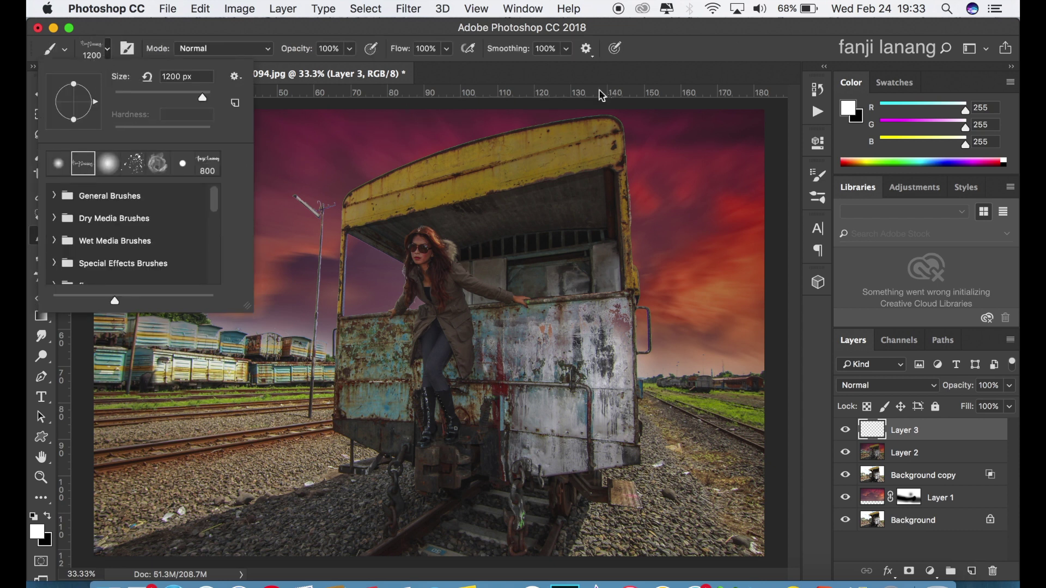
pyautogui.press('Return')
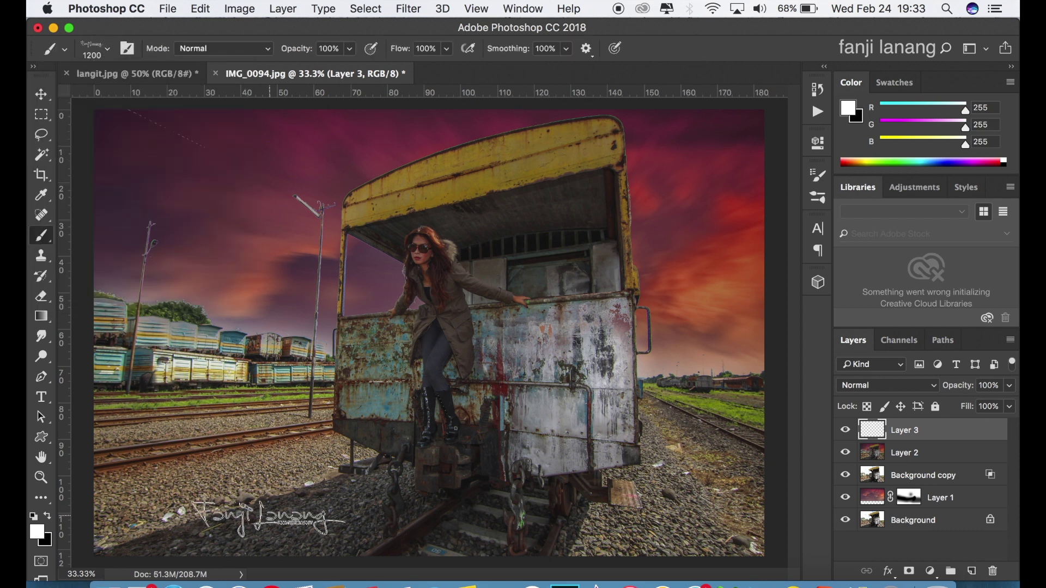
pyautogui.press('[')
pyautogui.press('[')
pyautogui.press('[')
pyautogui.press('[')
pyautogui.press('[')
pyautogui.press('[')
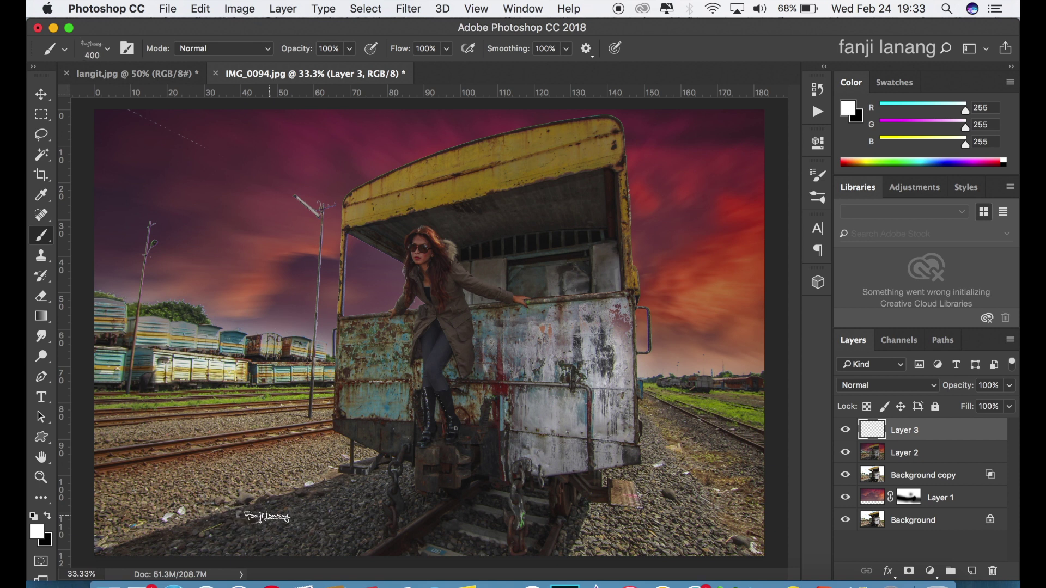